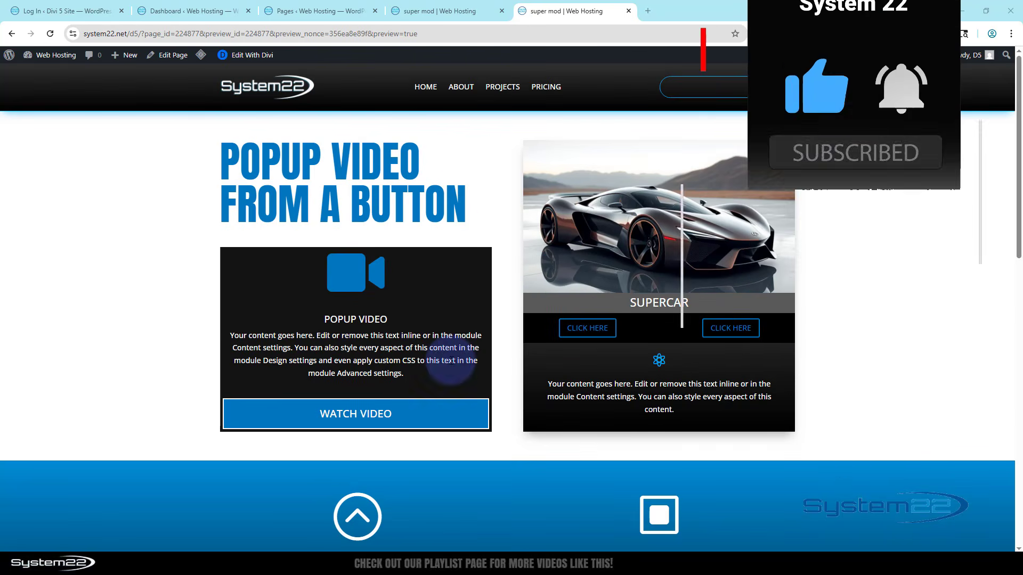
Test the Watch Video popup on the preview page: open it, play and pause the video, then reopen the popup and close it
left_click(349, 419)
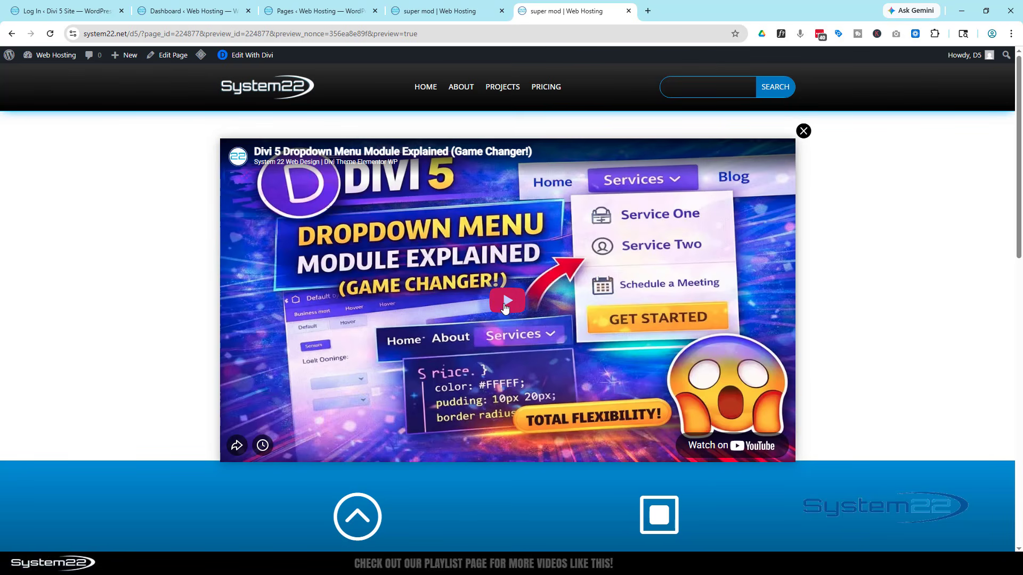
left_click(506, 303)
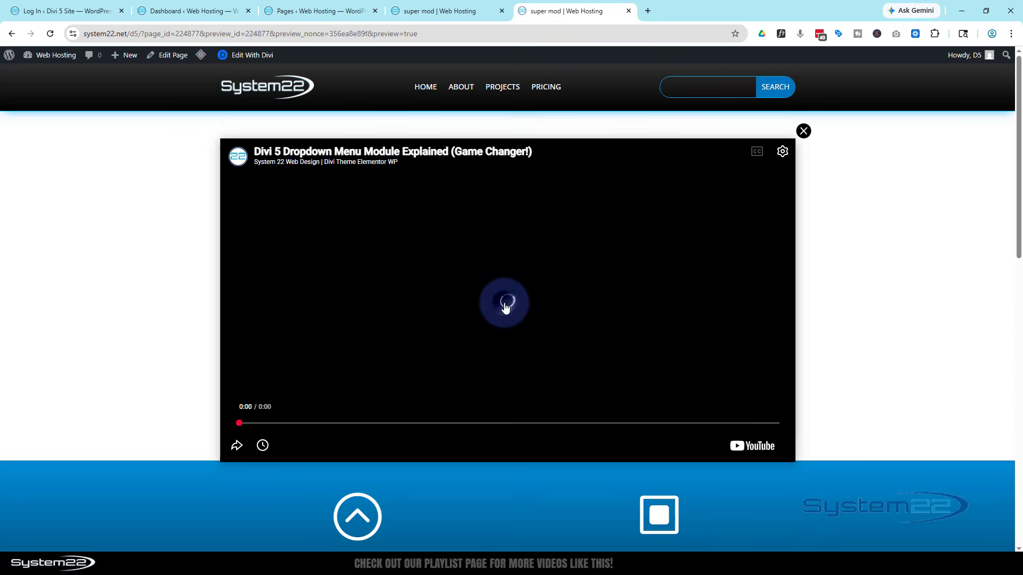
left_click(452, 409)
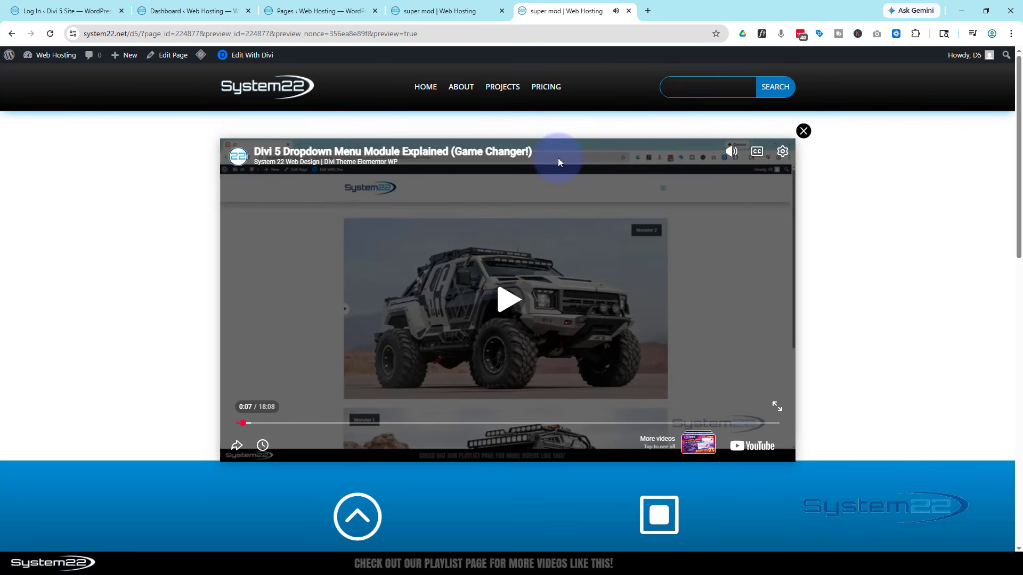
left_click(803, 132)
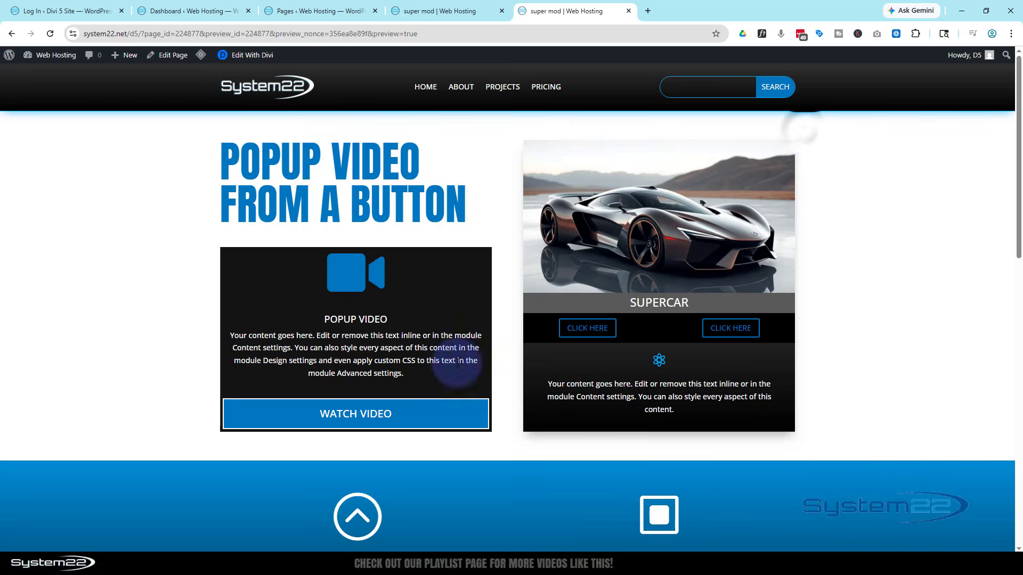
left_click(417, 412)
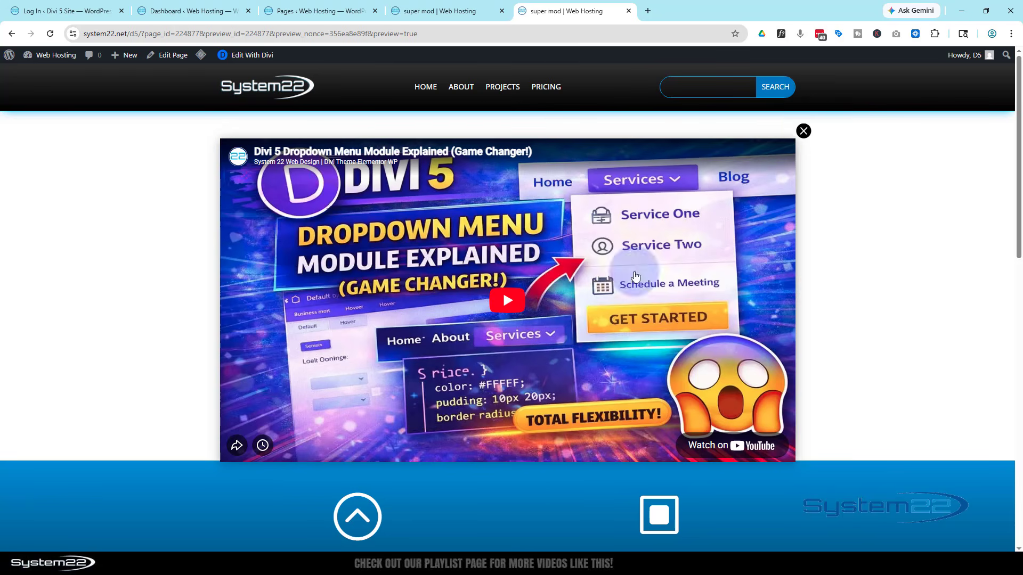
left_click(804, 136)
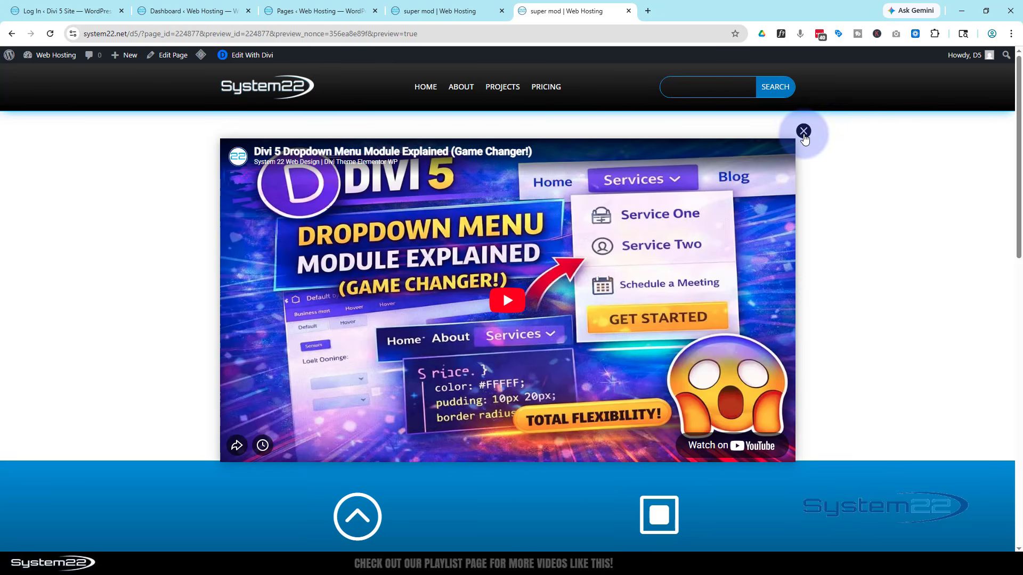
left_click(804, 133)
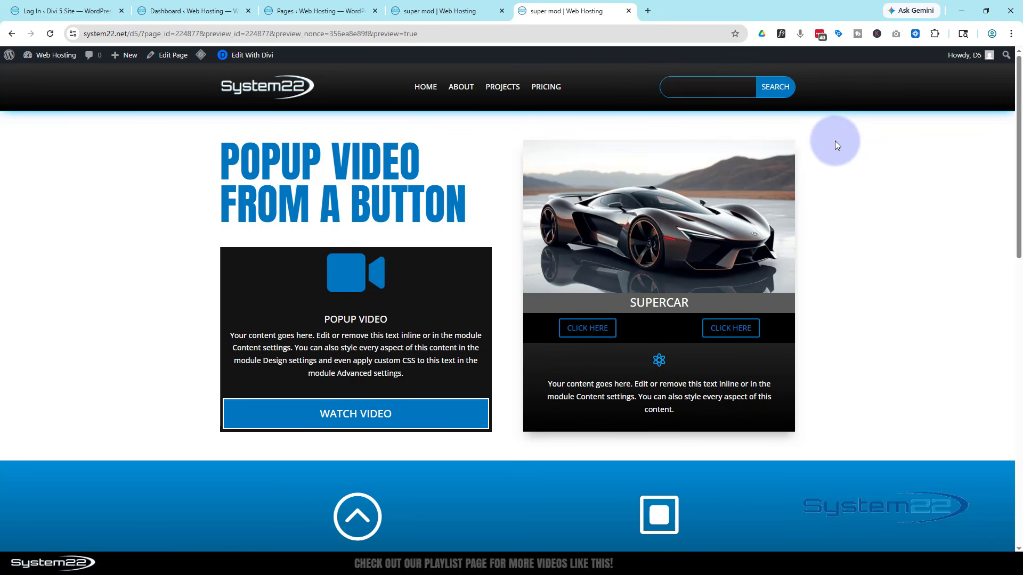
In the page's Divi builder tab, add a Text module inside the Popup Video blurb and replace its placeholder body with "watch Video"
left_click(438, 12)
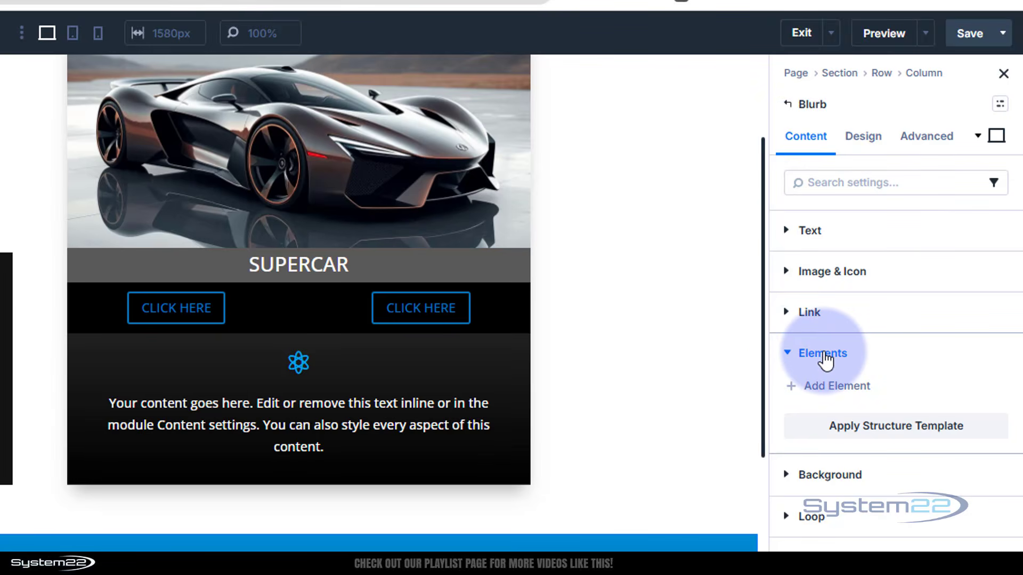
left_click(833, 389)
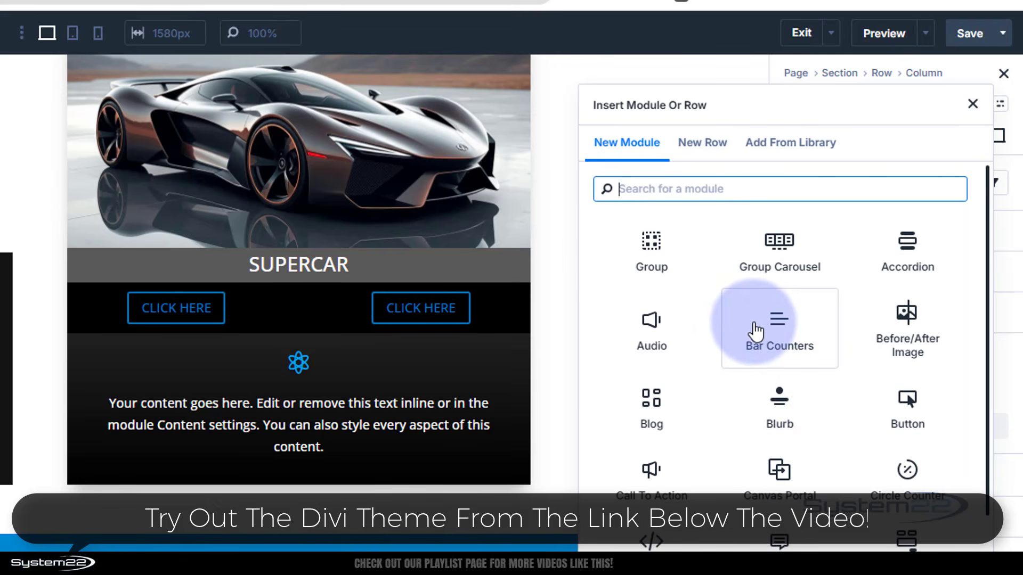
scroll(757, 331, "down", 10)
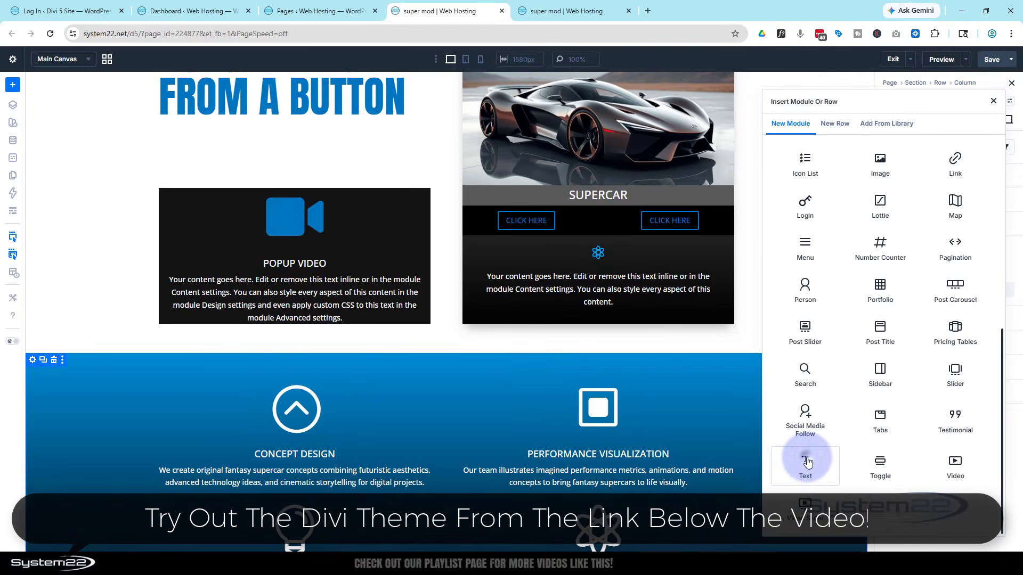
left_click(771, 519)
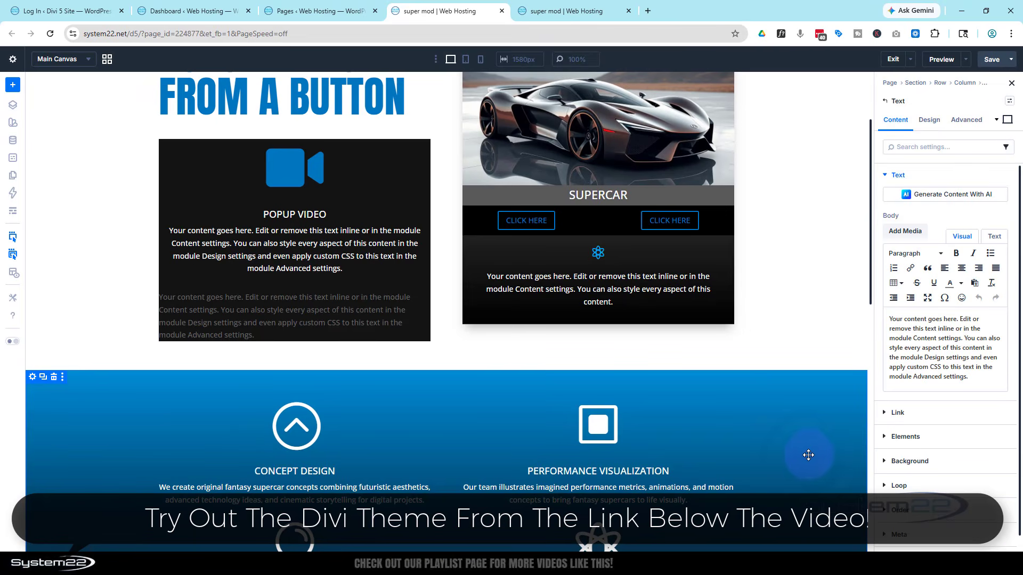
left_click_drag(968, 378, 877, 306)
type("watch Video")
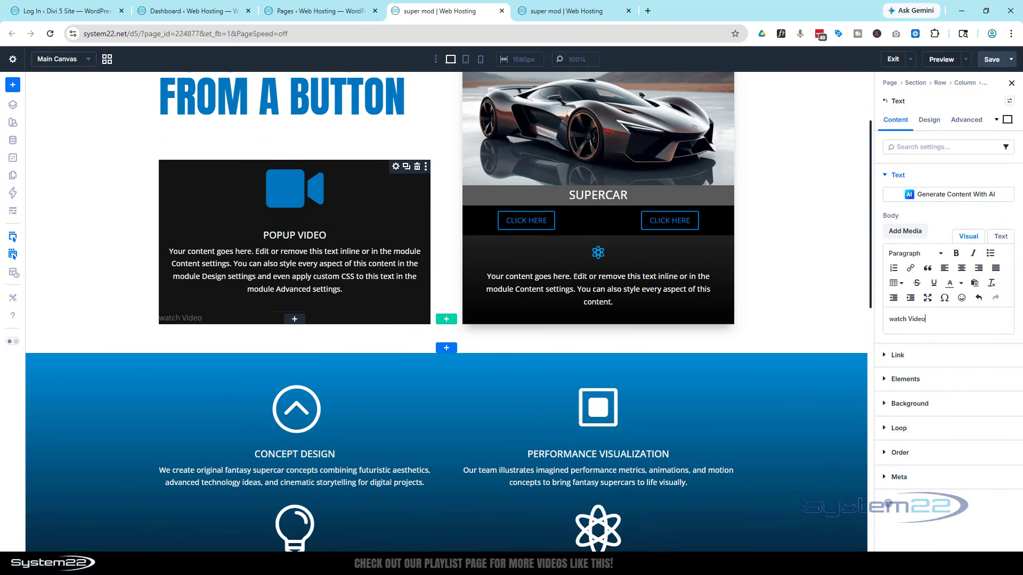
Give the new text module a background in the global Primary Color
left_click(910, 404)
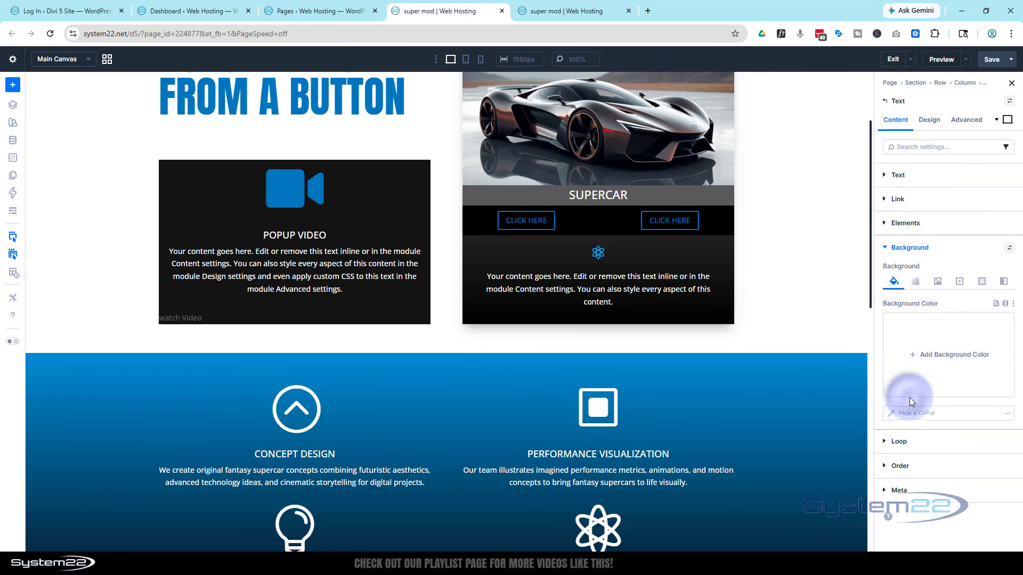
left_click(916, 355)
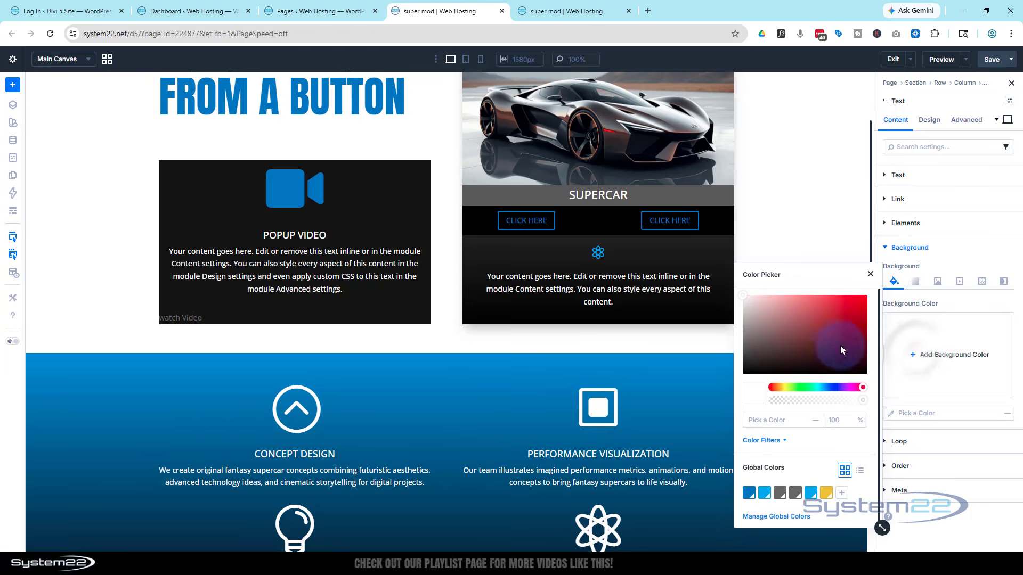
left_click(748, 494)
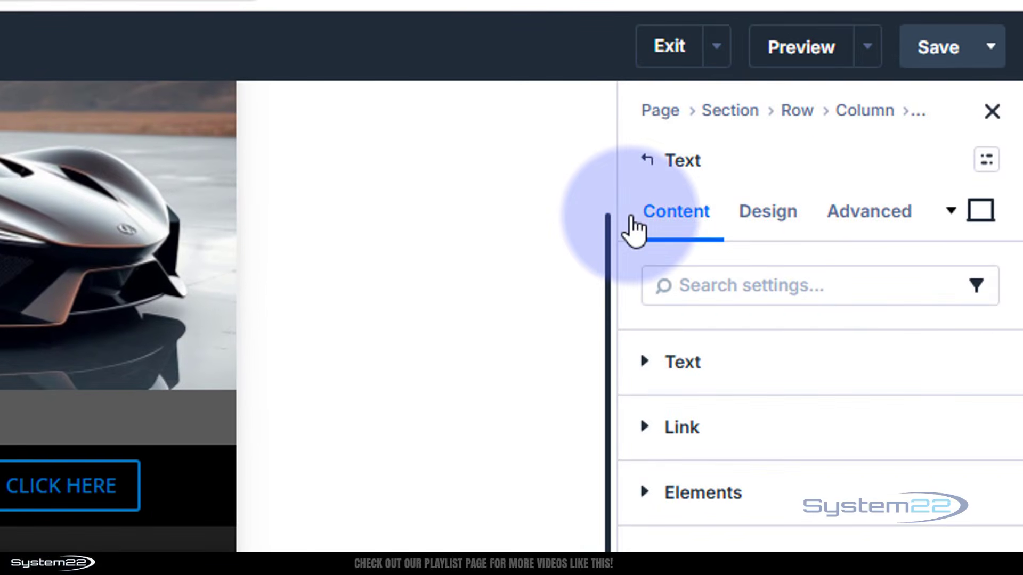
Set the text module's hover-state background to the global Secondary Color, and return to editing the desktop state
left_click(980, 222)
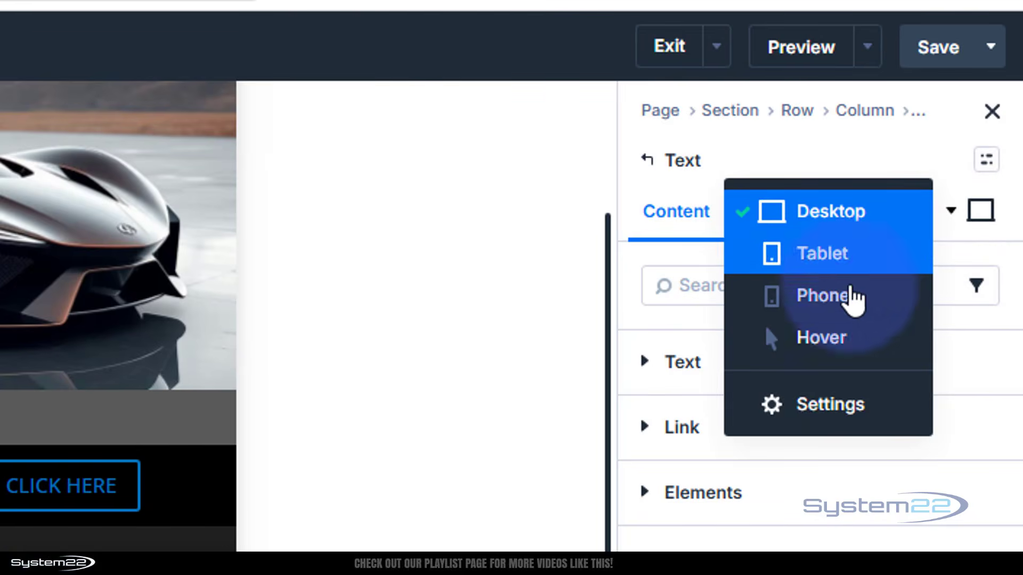
left_click(836, 345)
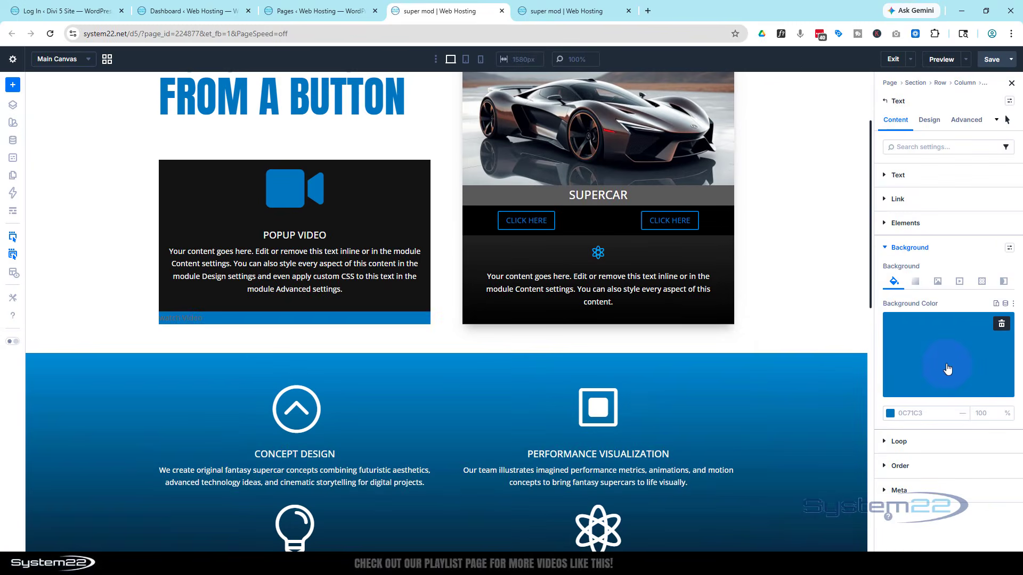
left_click(948, 367)
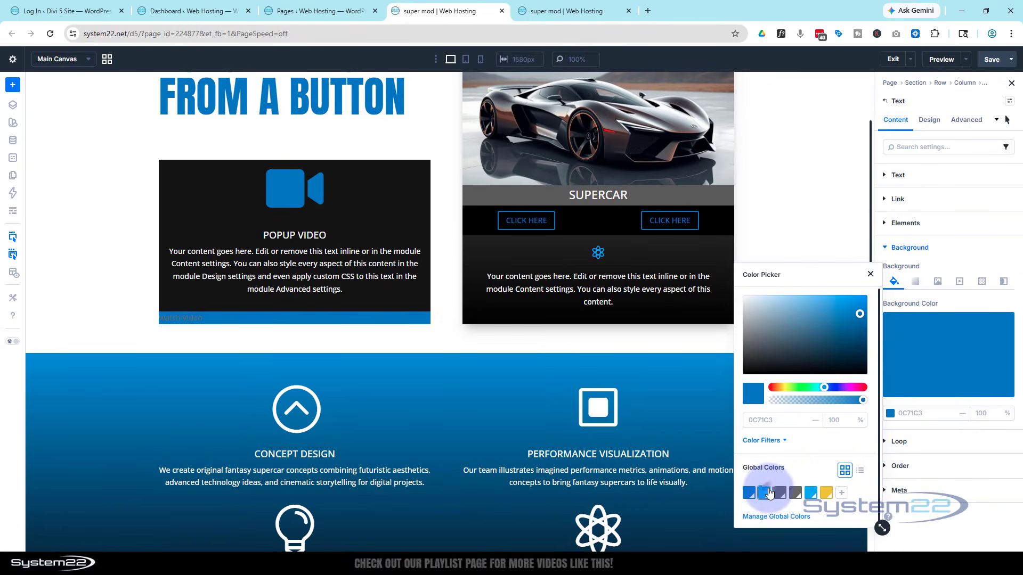
left_click(768, 493)
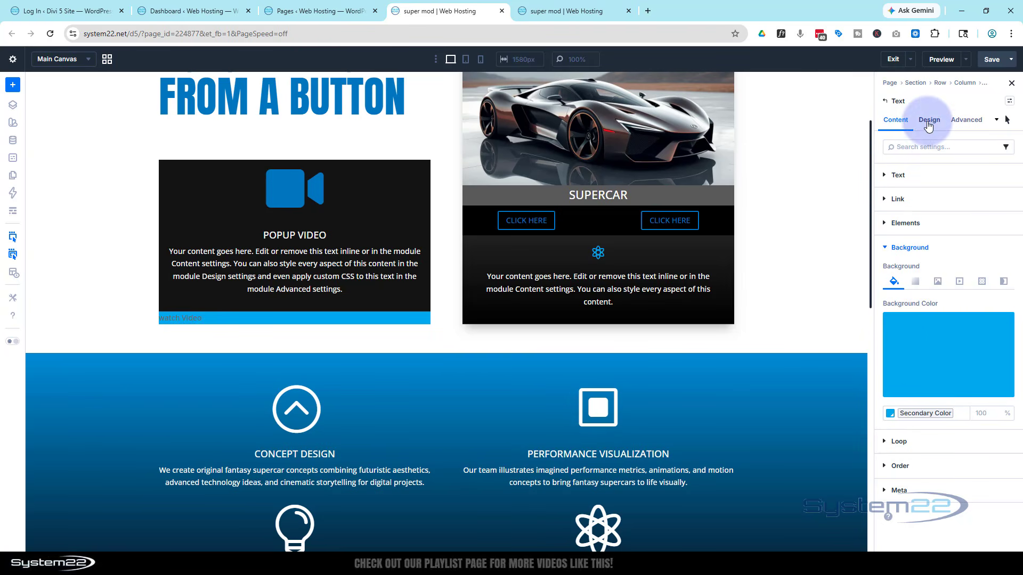
left_click(1008, 123)
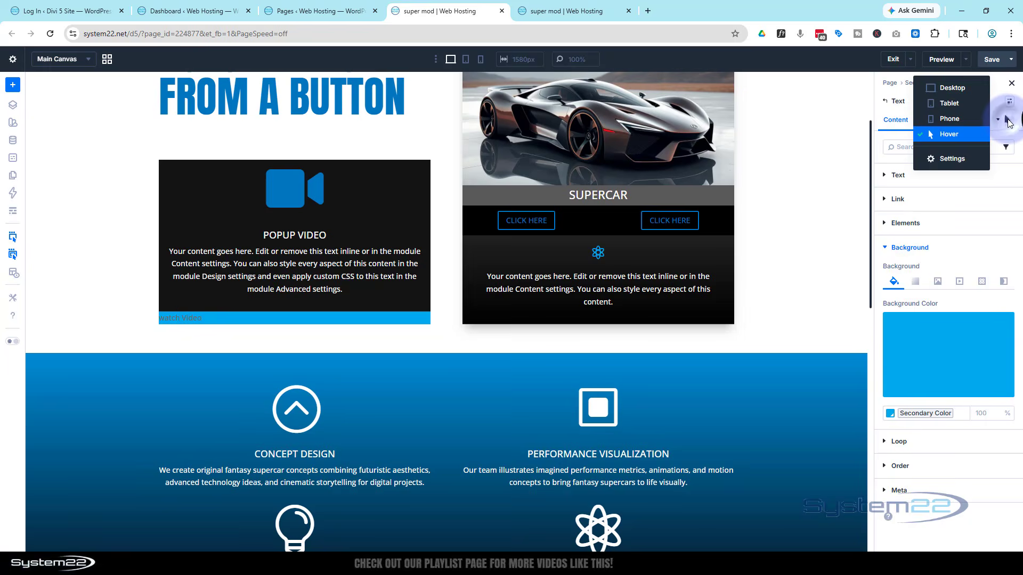
left_click(964, 88)
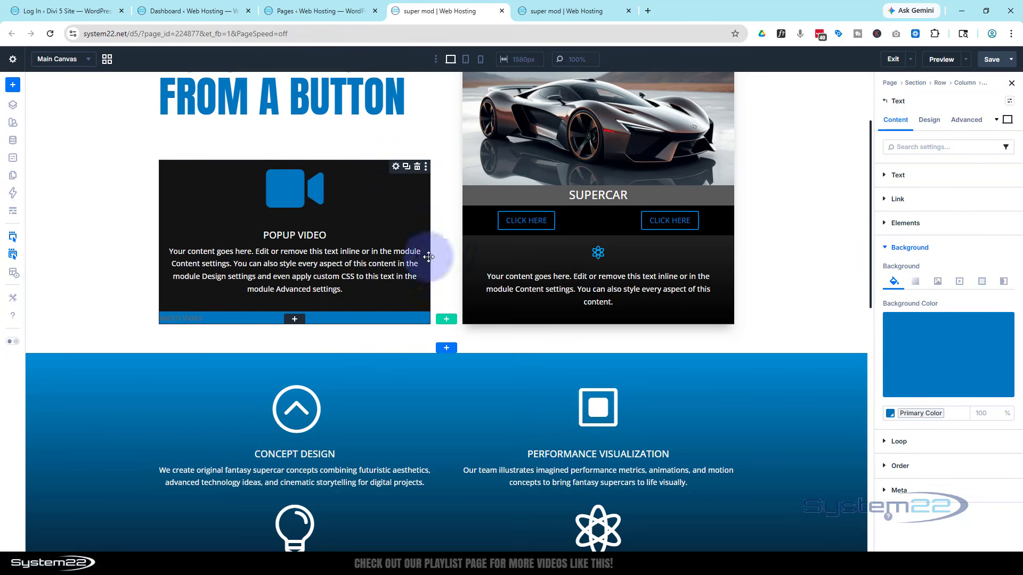
Style the text module's body text as uppercase in white (FFFFFF)
left_click(930, 120)
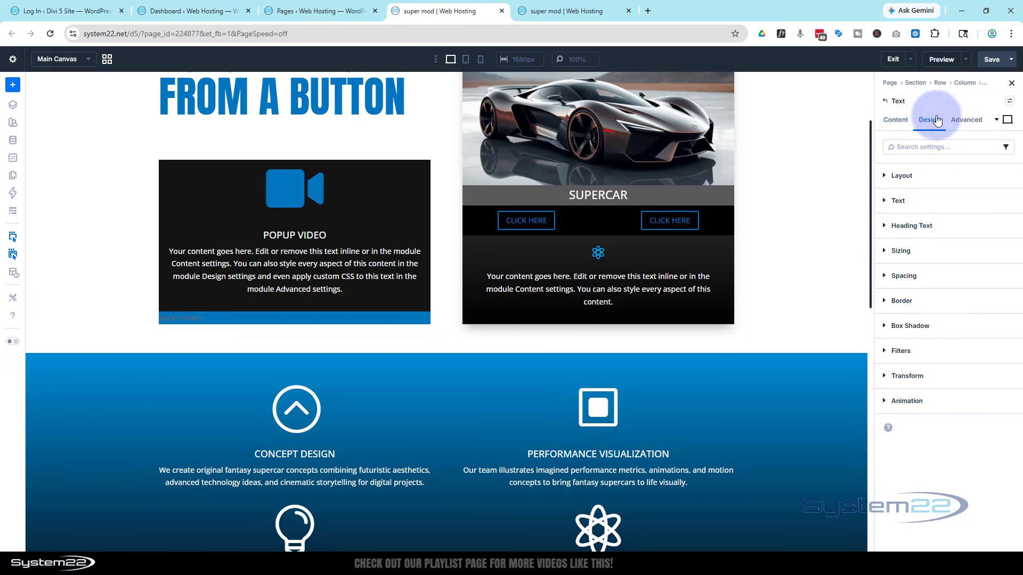
left_click(904, 202)
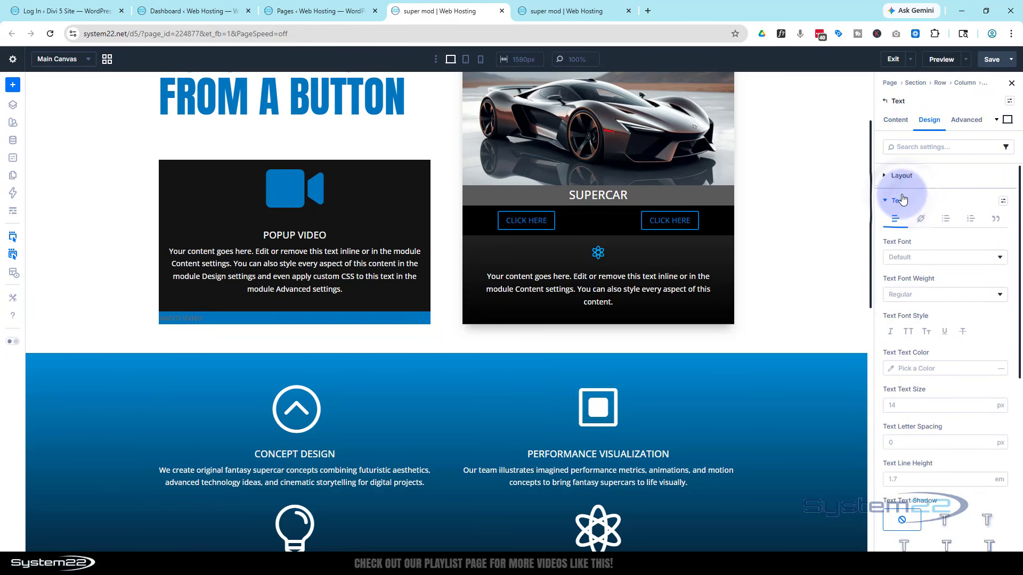
left_click(908, 332)
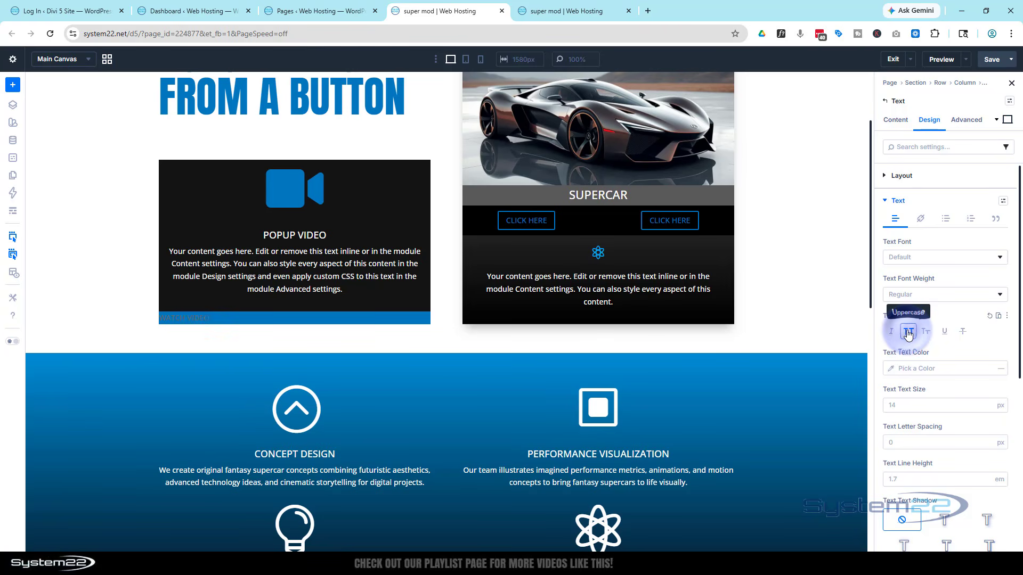
left_click(891, 368)
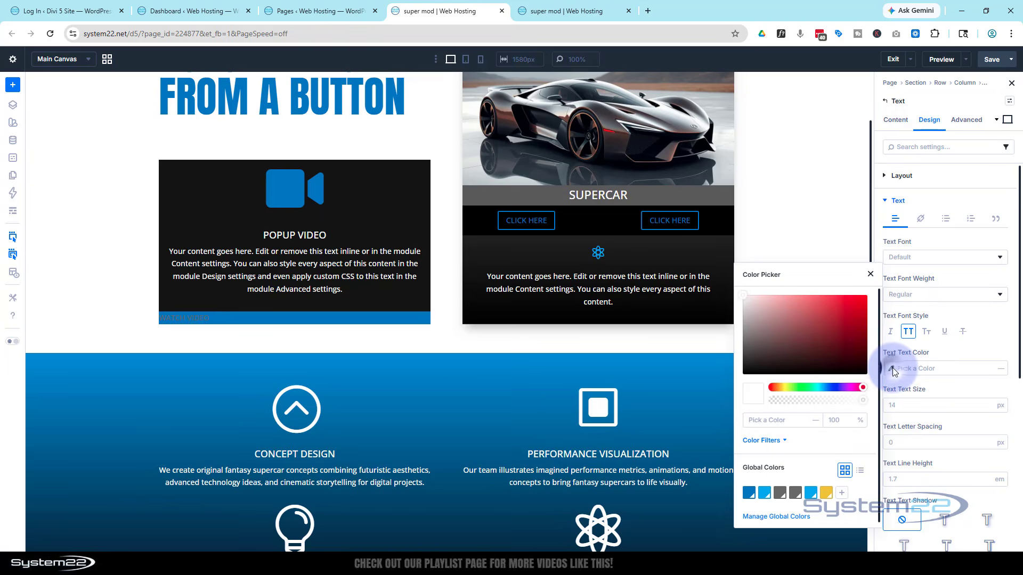
left_click_drag(804, 334, 734, 294)
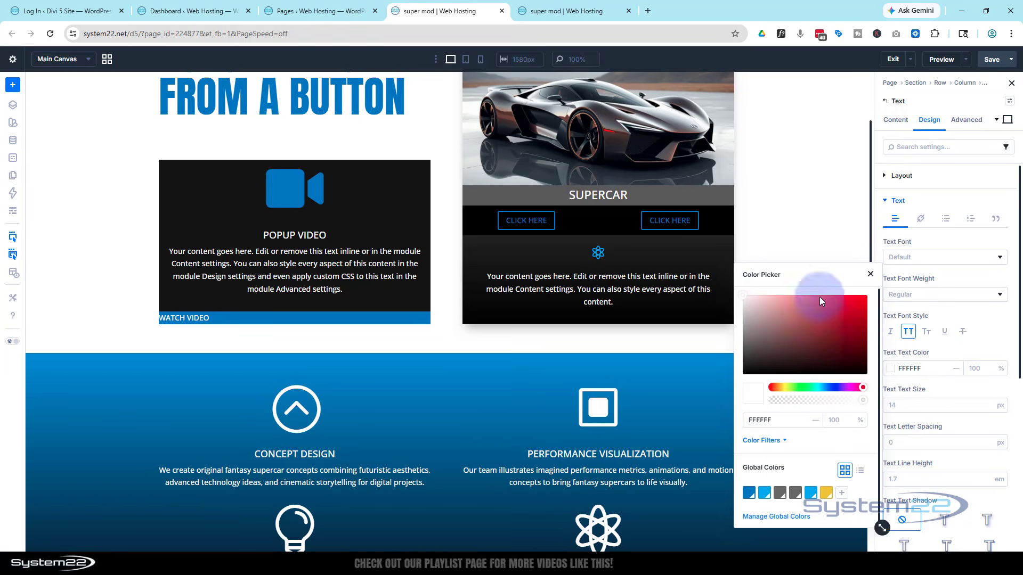
Set the module's text size to 20 px and its text alignment to center
left_click(896, 405)
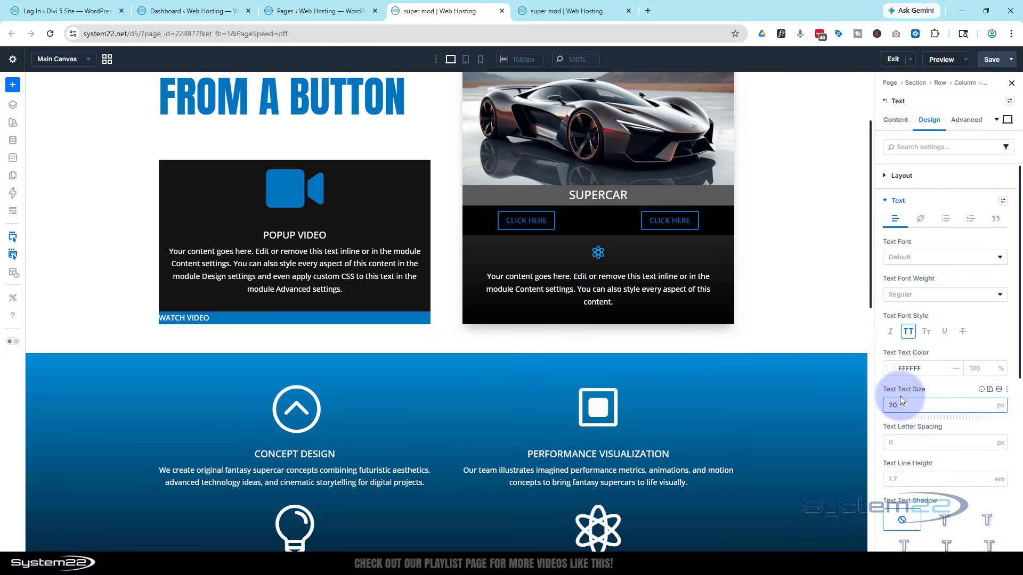
scroll(940, 323, "down", 4)
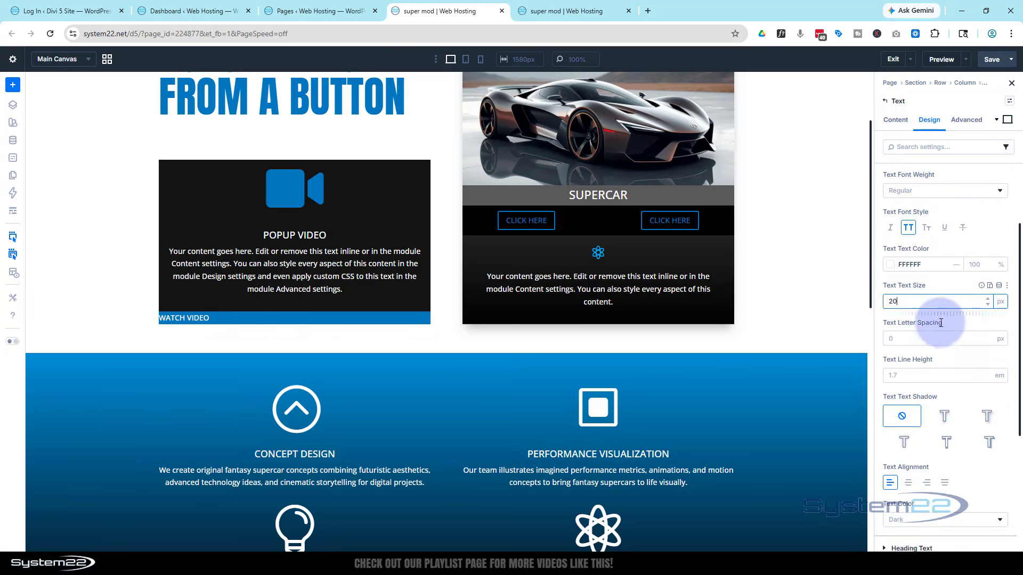
scroll(940, 322, "down", 1)
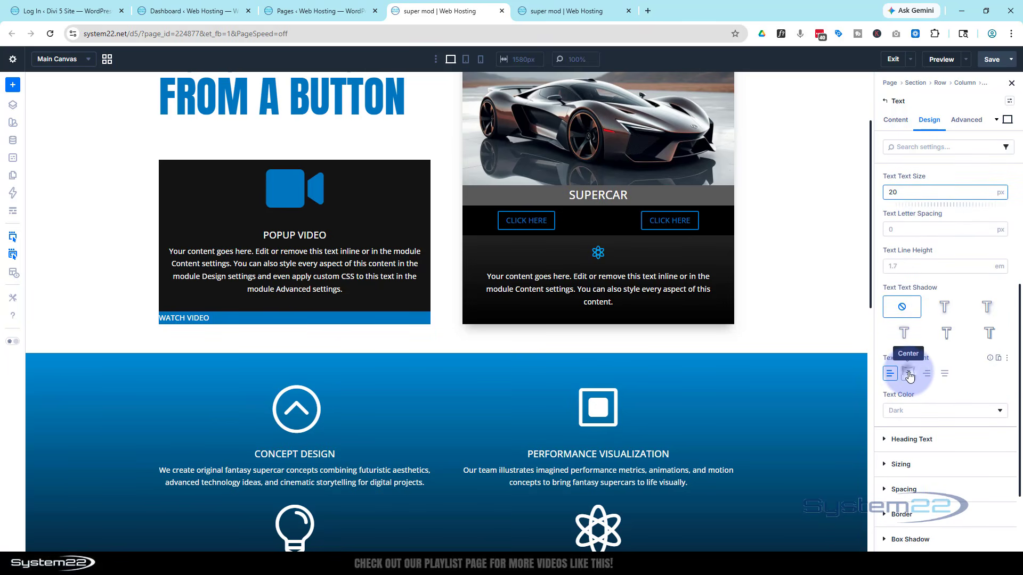
left_click(908, 374)
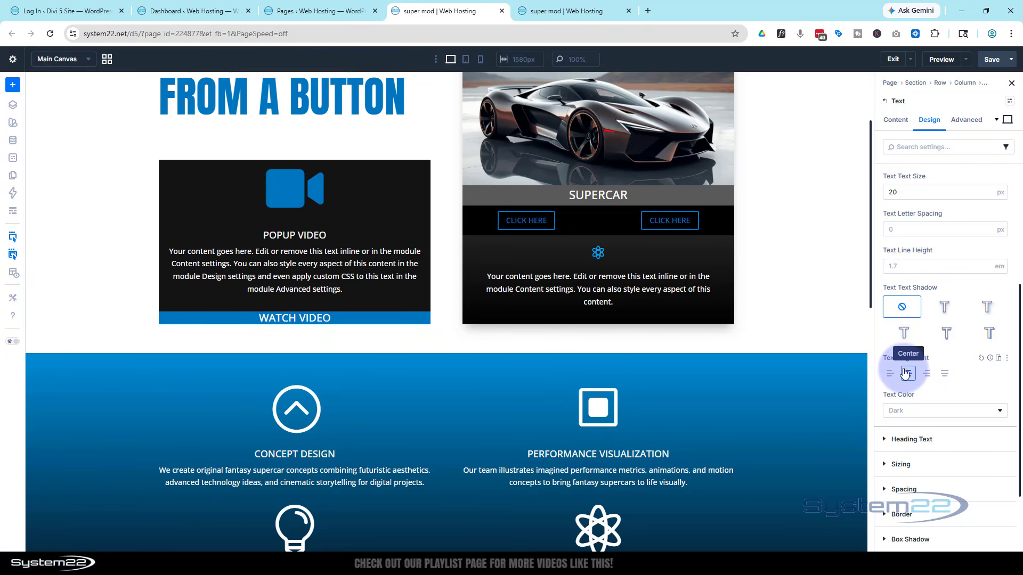
Set linked top and bottom padding of 15 px on the text module
scroll(908, 362, "down", 2)
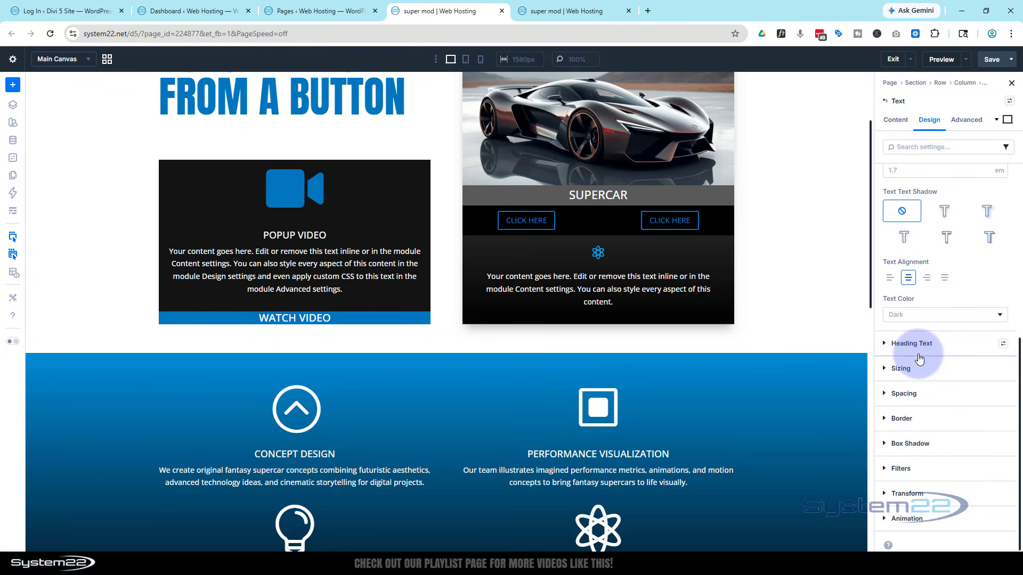
left_click(910, 391)
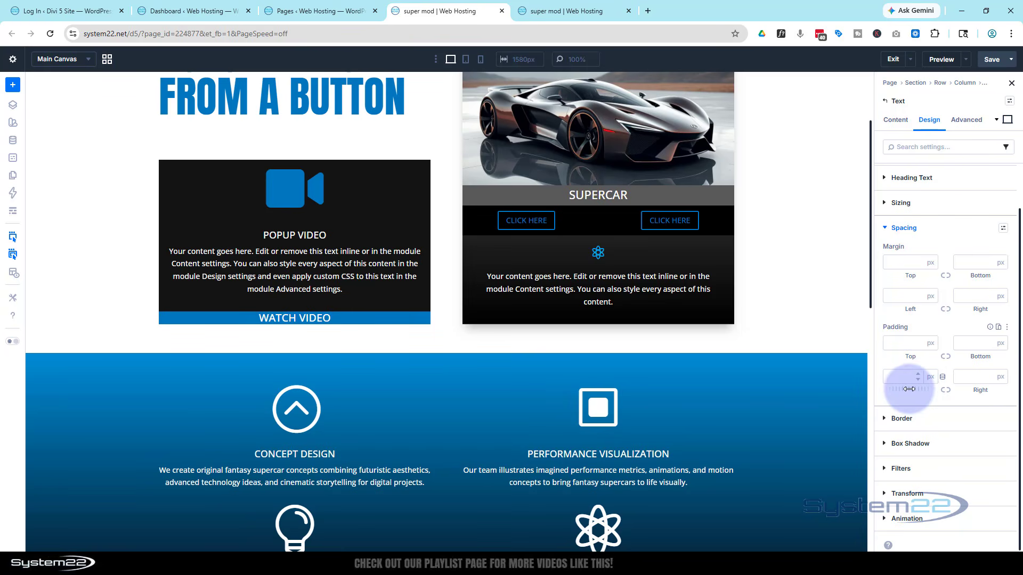
left_click(904, 342)
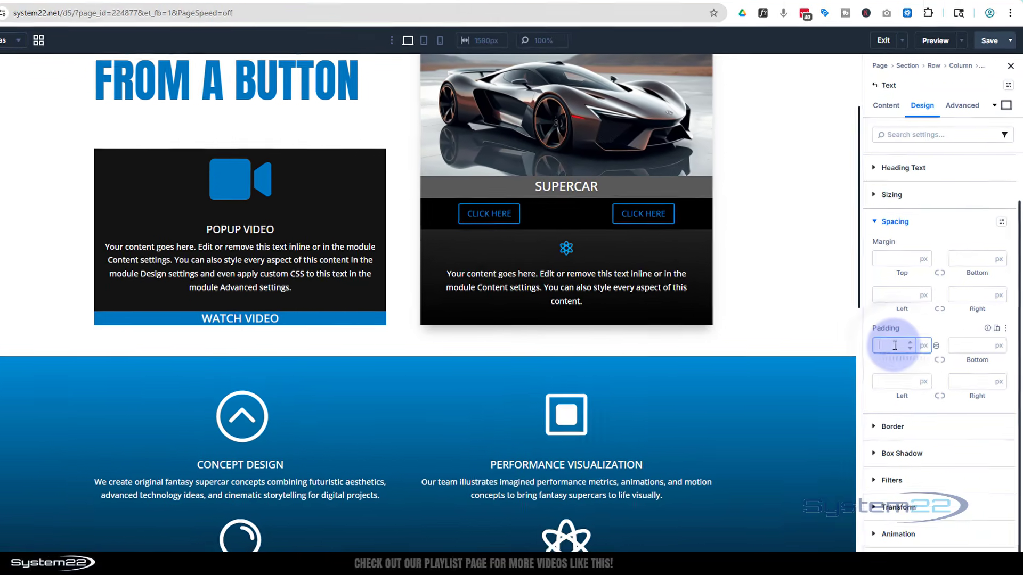
type("15")
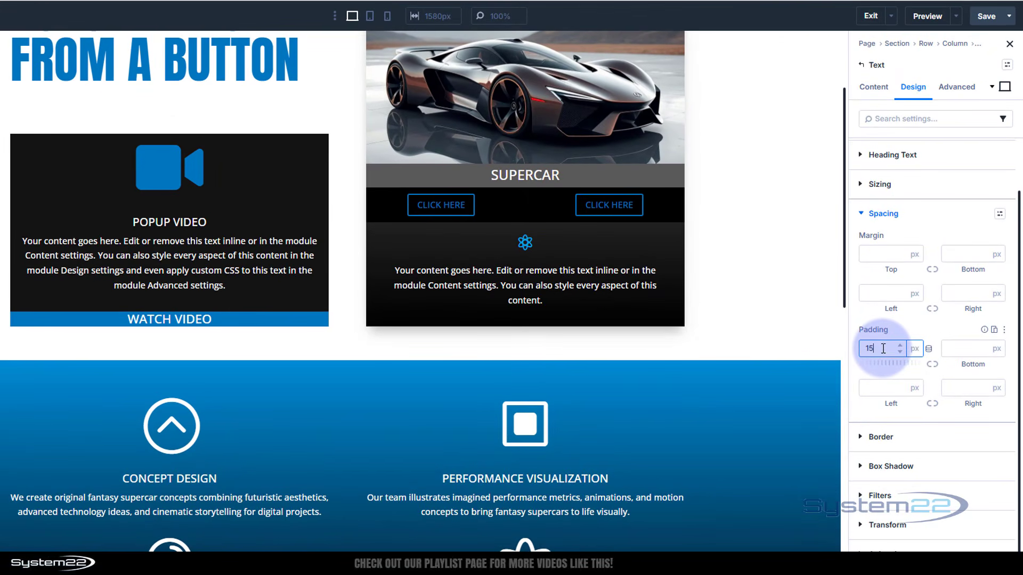
left_click(933, 364)
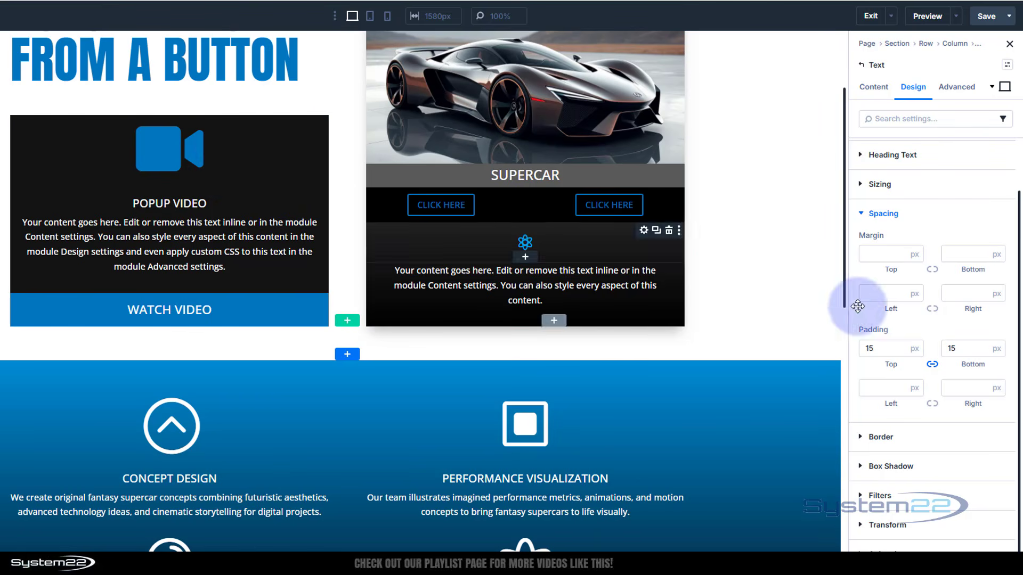
Set the text module's margin to 5 px on all four sides, linking top with bottom and left with right
left_click(882, 254)
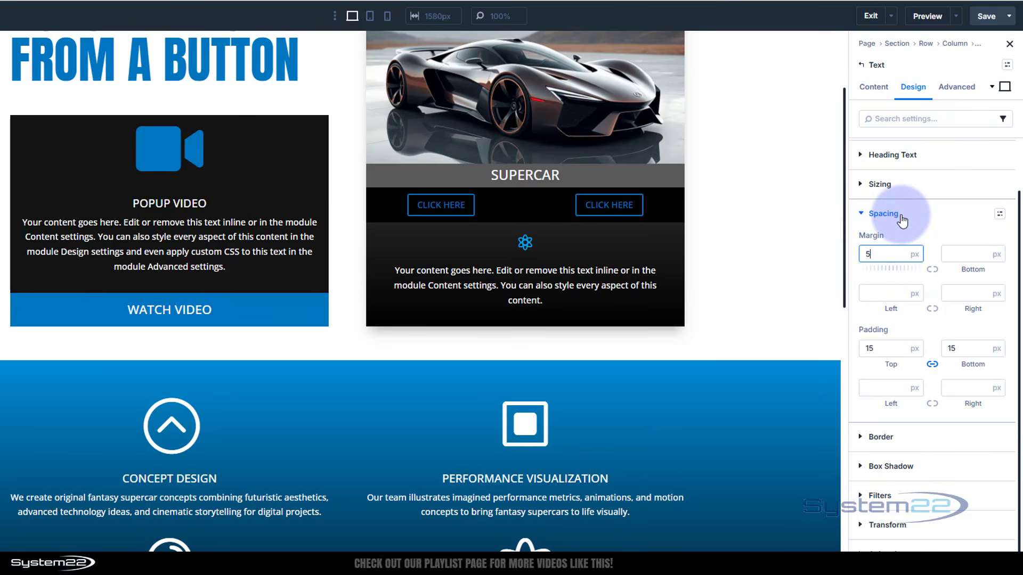
left_click(933, 271)
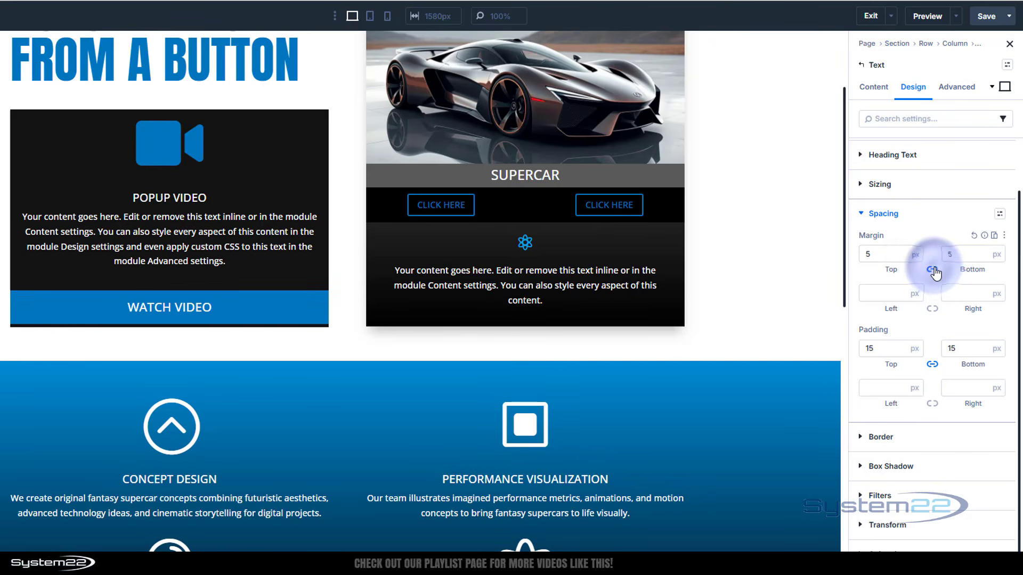
left_click(881, 287)
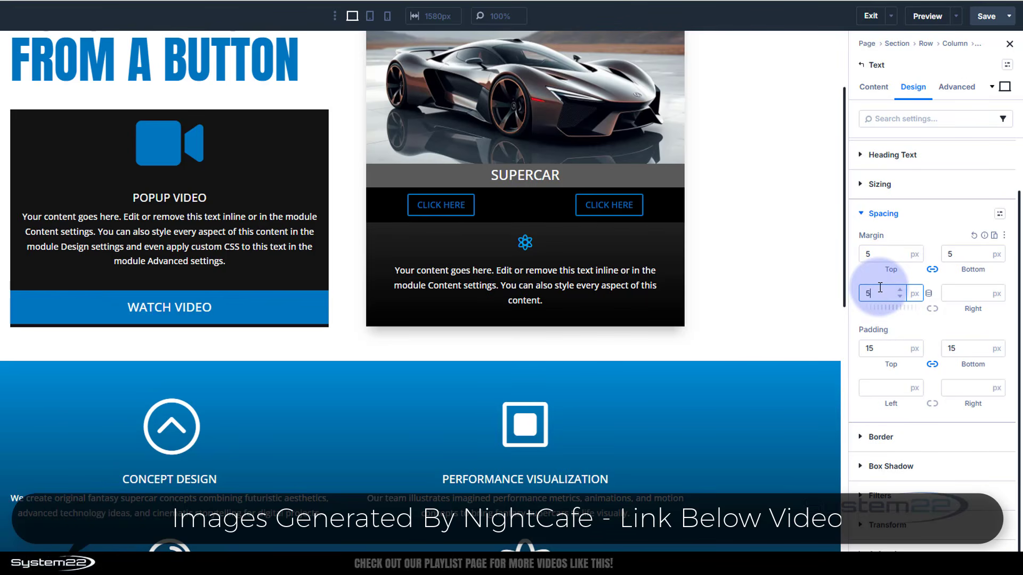
left_click(932, 309)
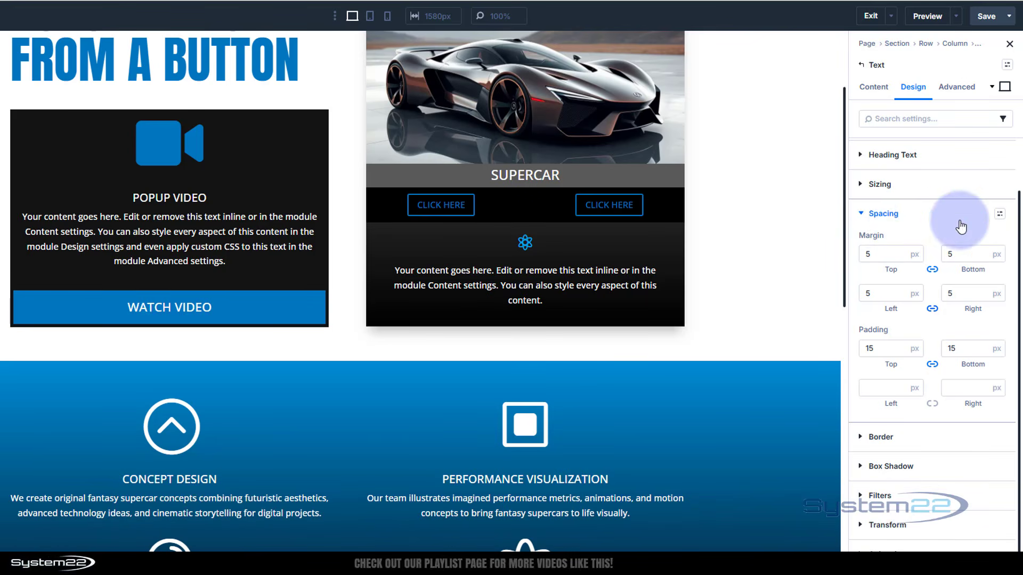
left_click(863, 214)
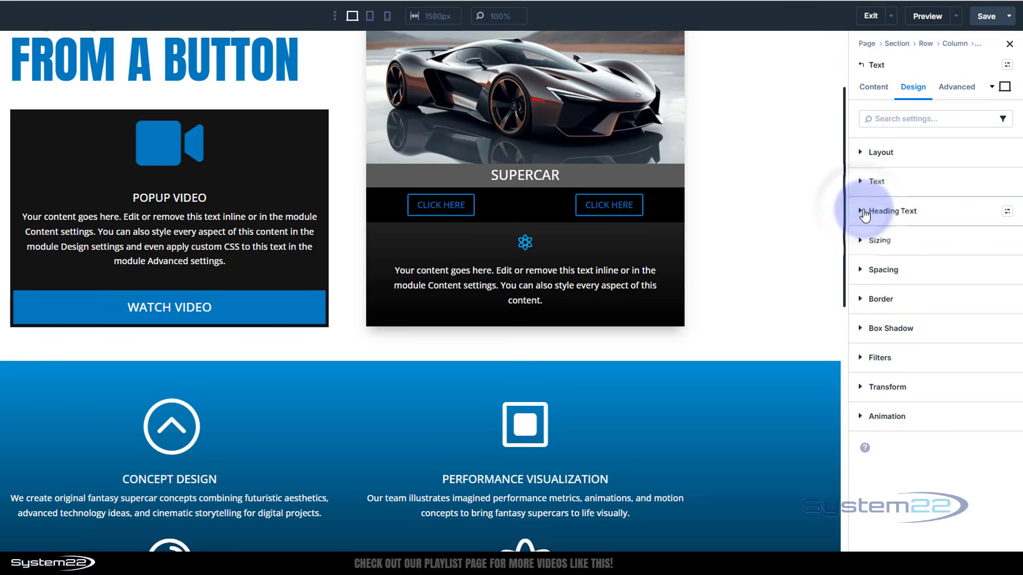
Label the text module "vbutton" in its meta settings
left_click(874, 90)
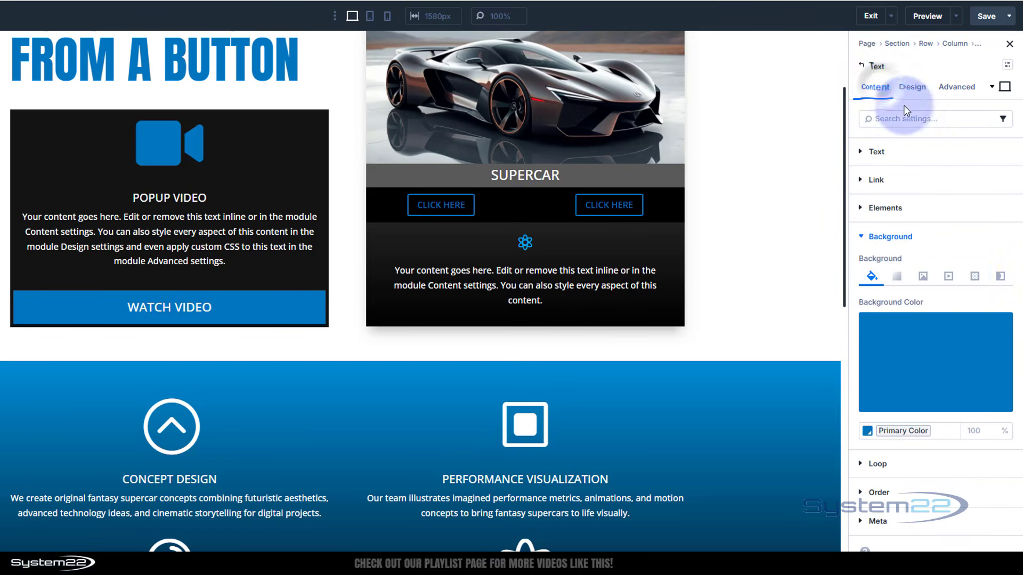
left_click(967, 254)
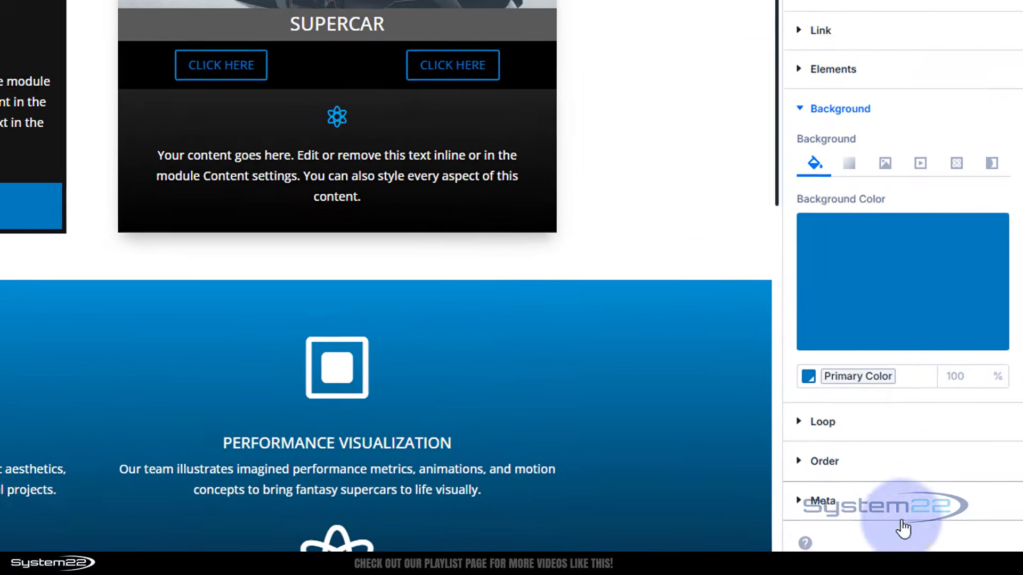
left_click(935, 523)
left_click(752, 173)
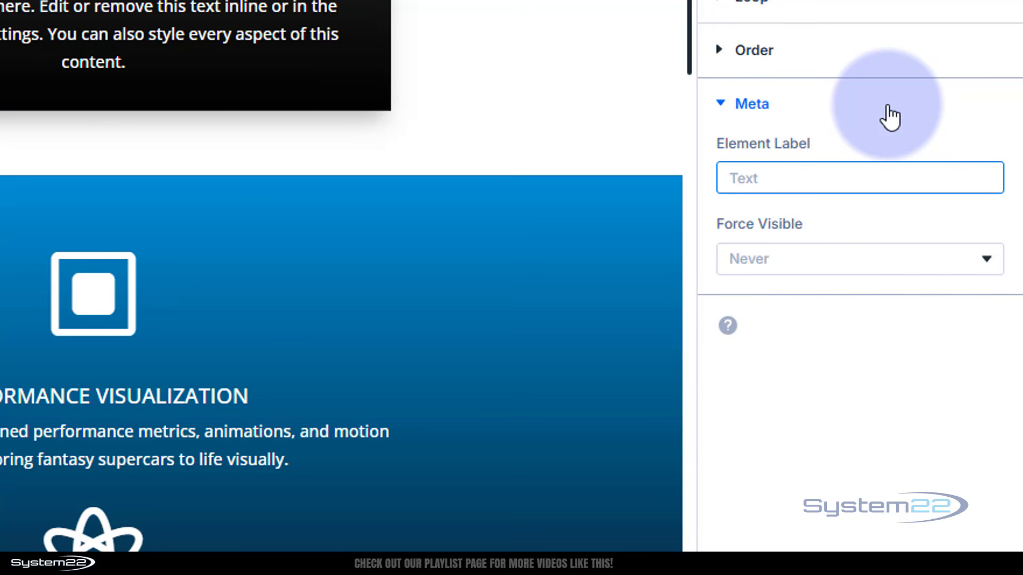
type("vbutton")
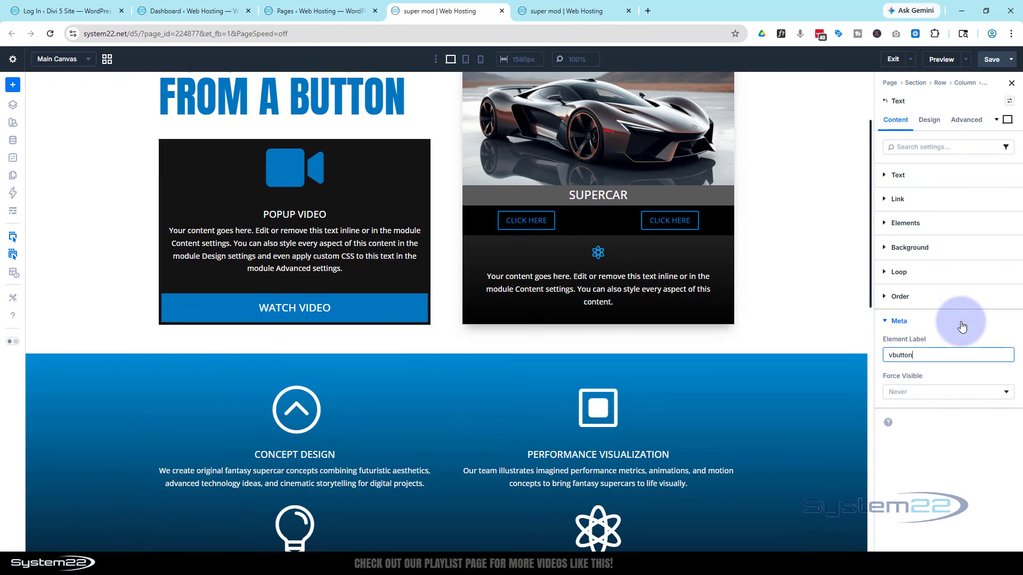
left_click(889, 116)
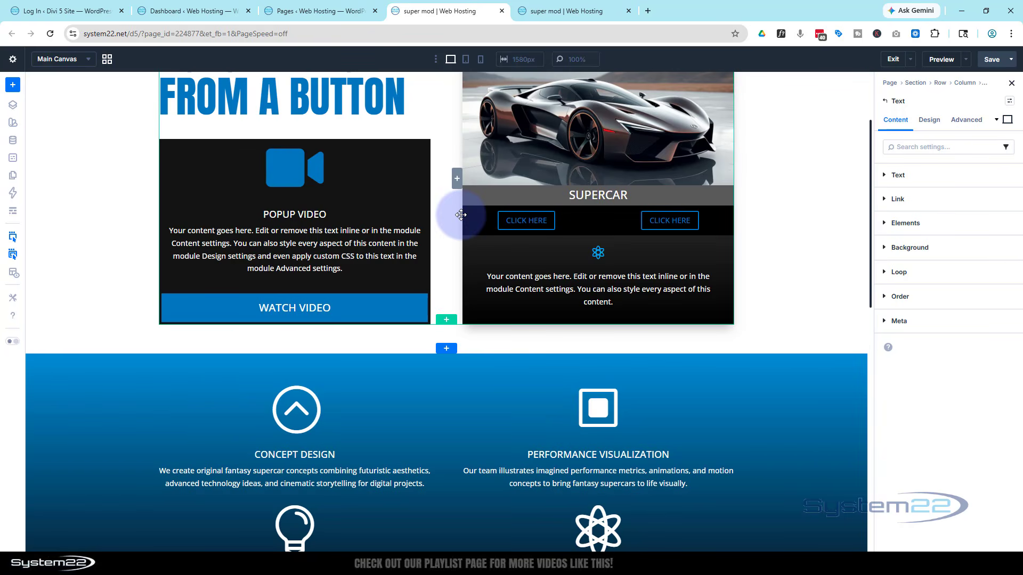
Insert a single-column row beneath the two-blurb row and add a Video module to it
left_click(446, 320)
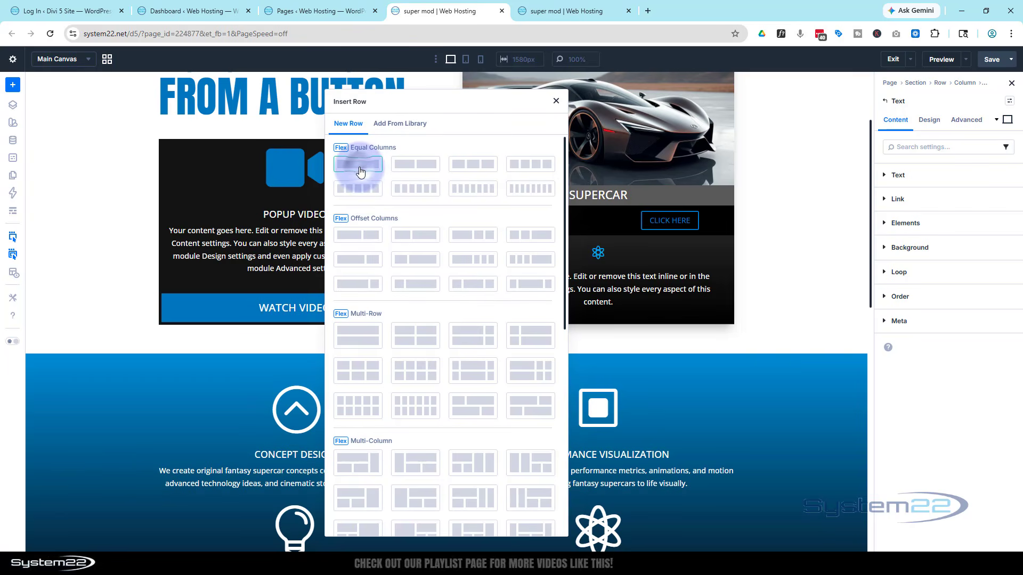
left_click(360, 171)
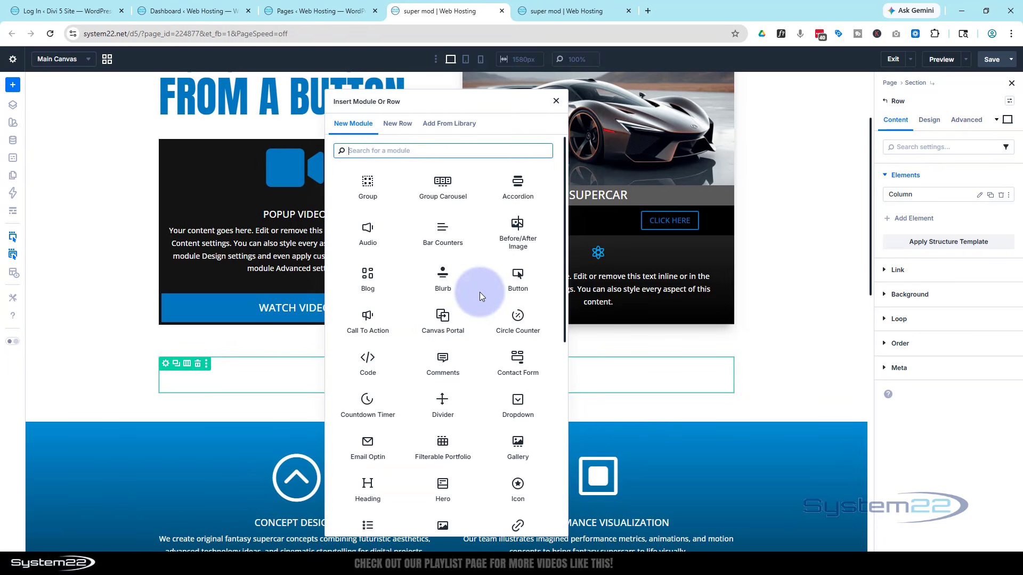
scroll(479, 292, "down", 7)
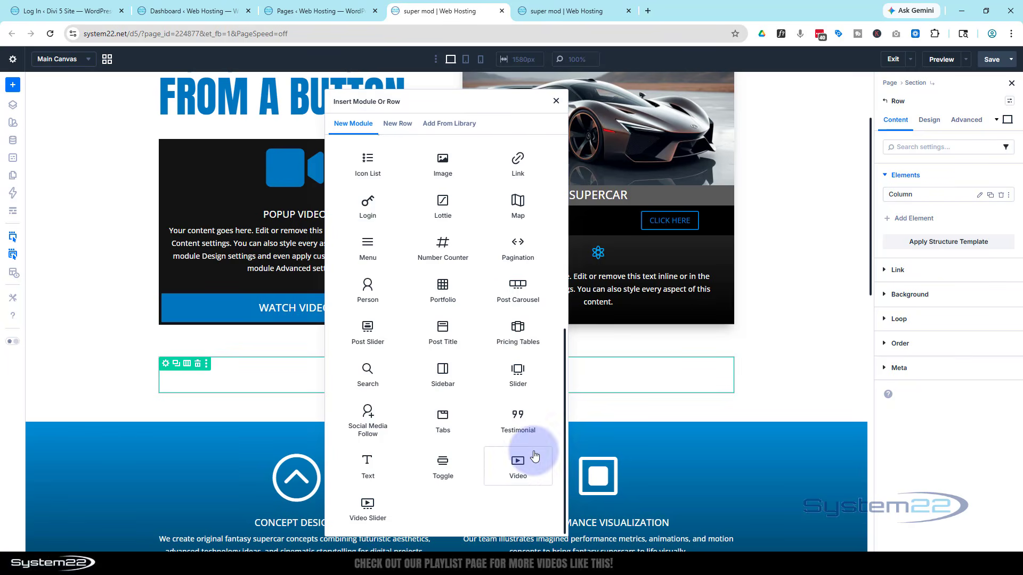
left_click(535, 456)
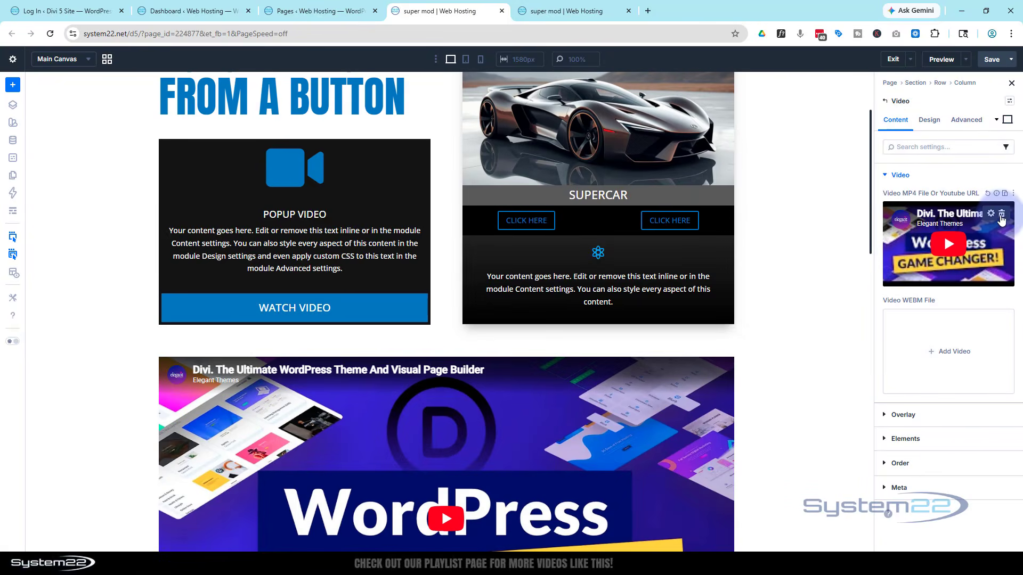
left_click(1002, 214)
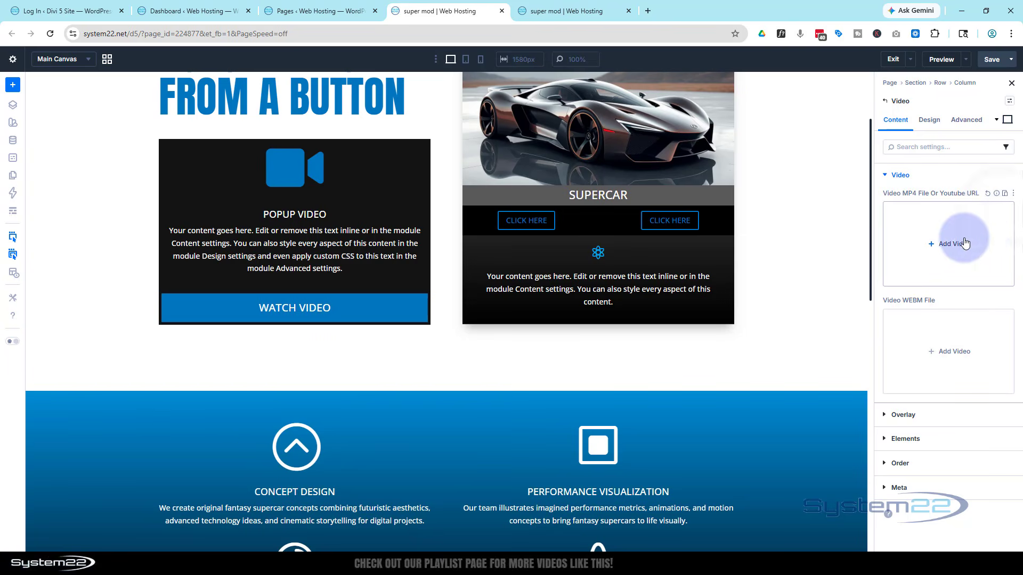
left_click(944, 249)
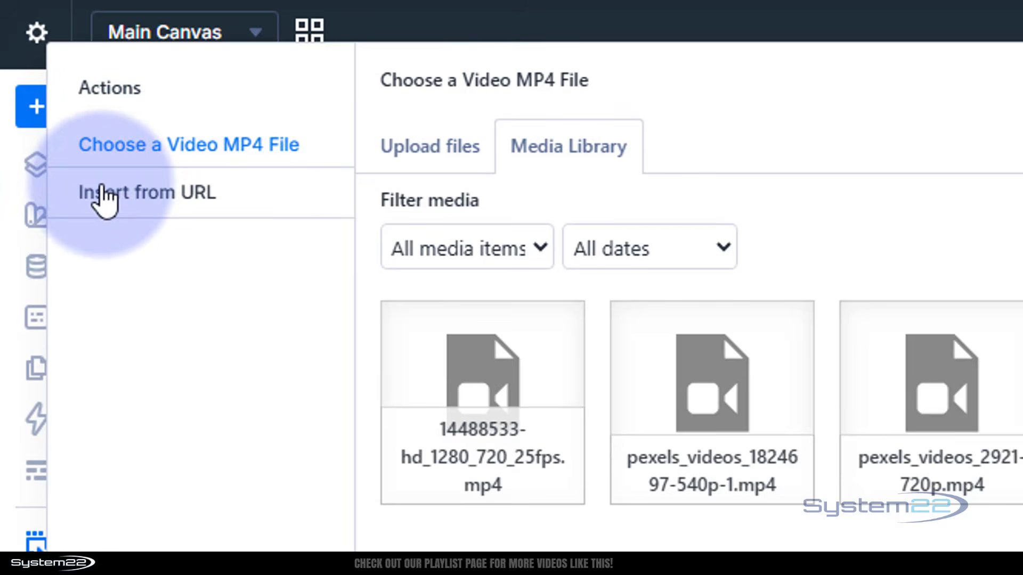
left_click(102, 192)
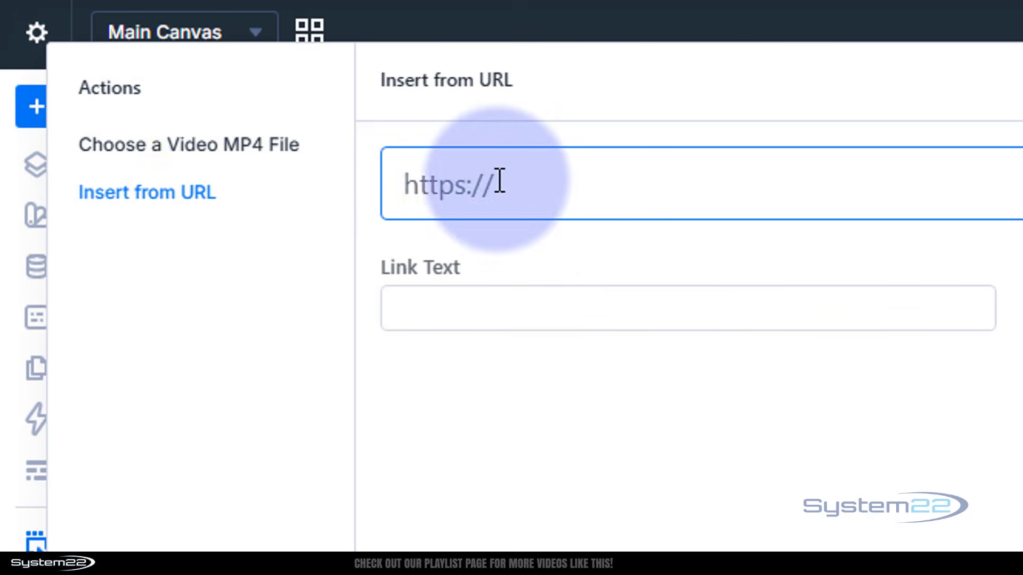
left_click(567, 180)
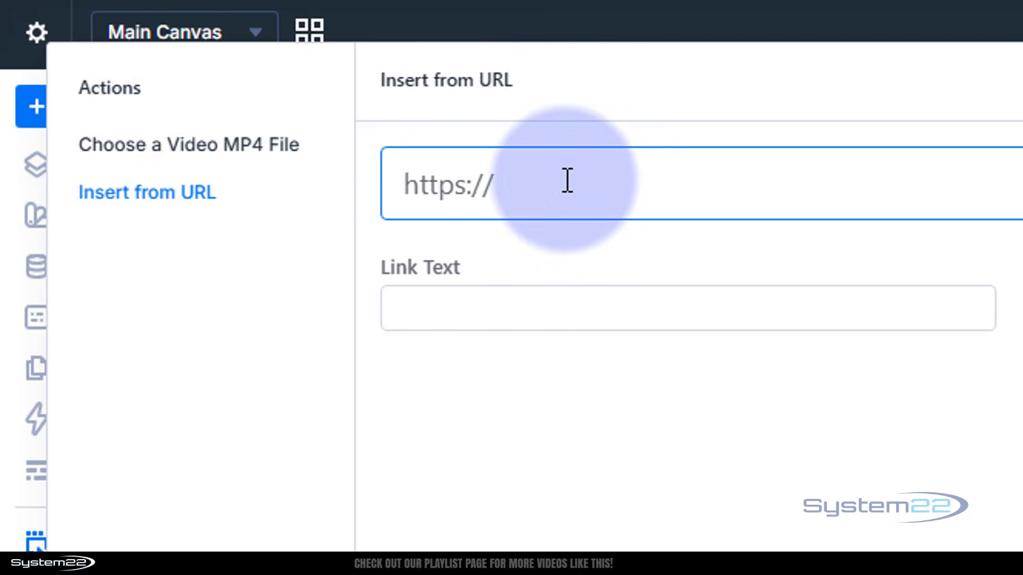
type("https://youtu.be/wgDVPvmLrDY")
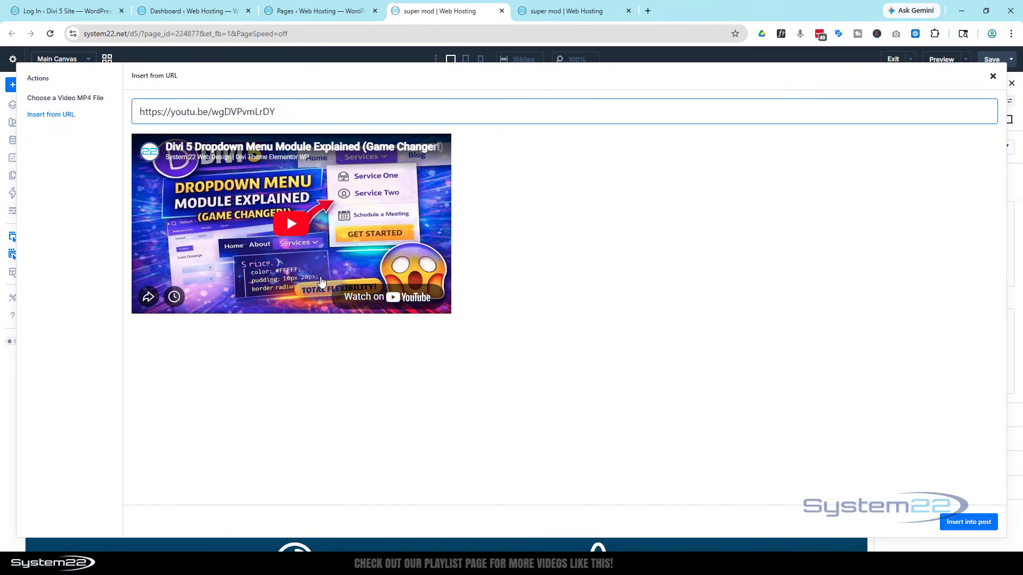
left_click(958, 526)
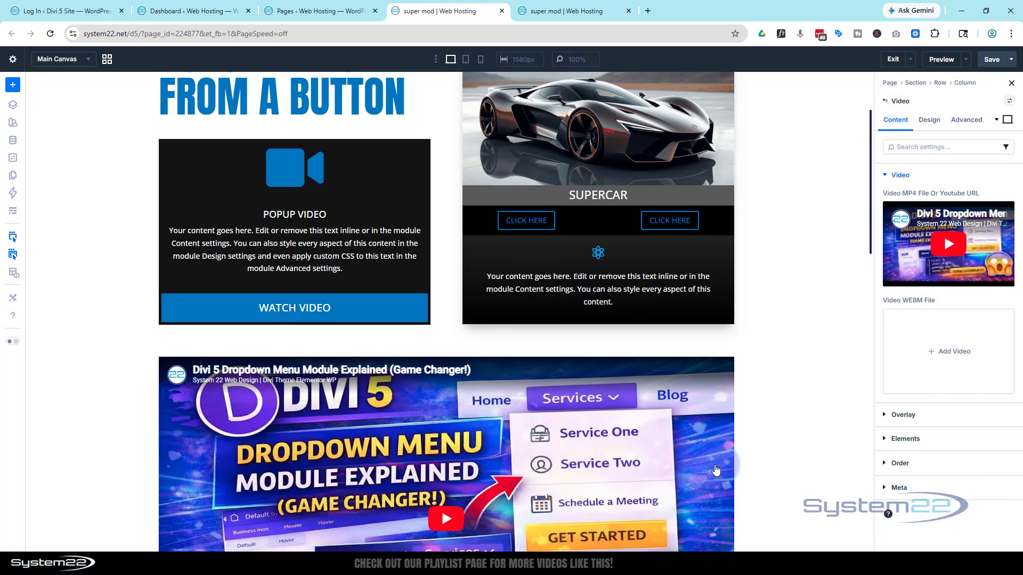
scroll(749, 413, "down", 2)
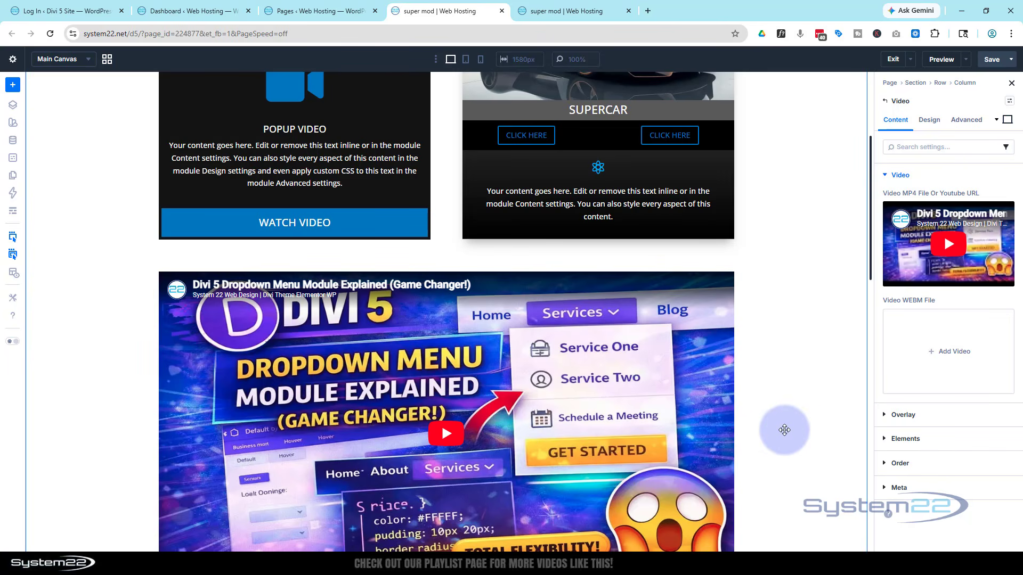
left_click(896, 415)
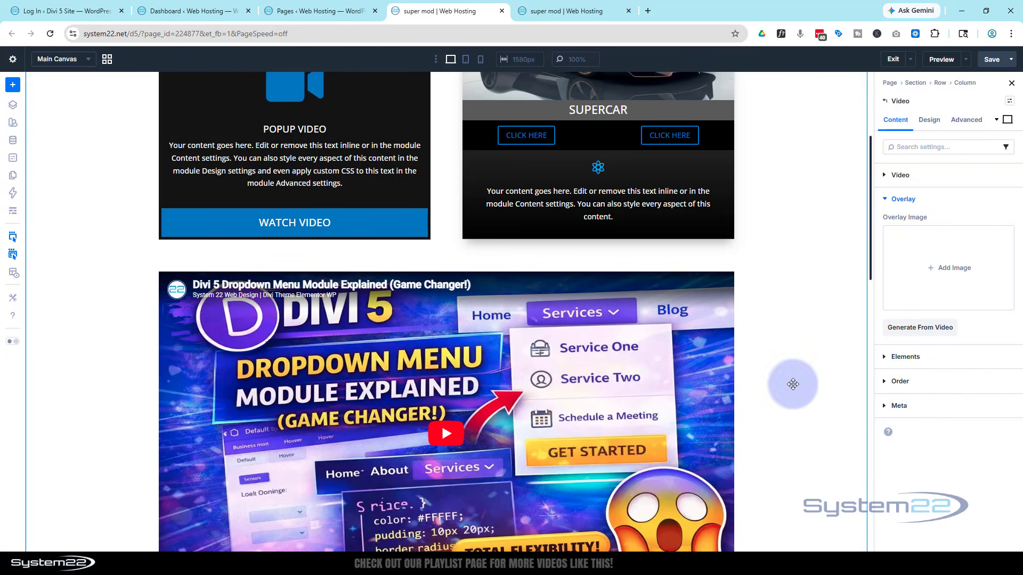
scroll(793, 384, "up", 2)
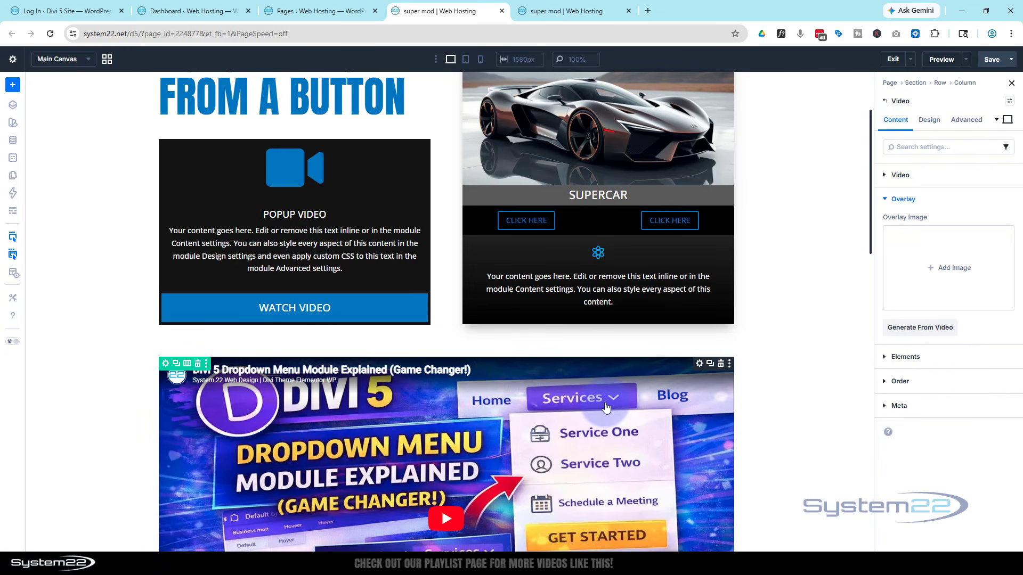
Add an Icon module directly below the Video module in the same column
scroll(384, 289, "down", 5)
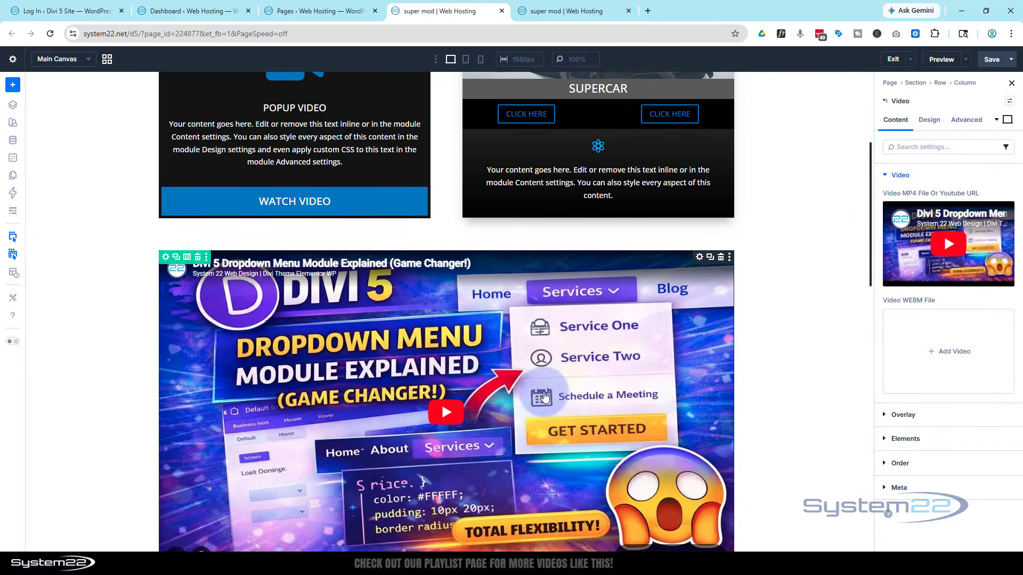
scroll(477, 380, "up", 1)
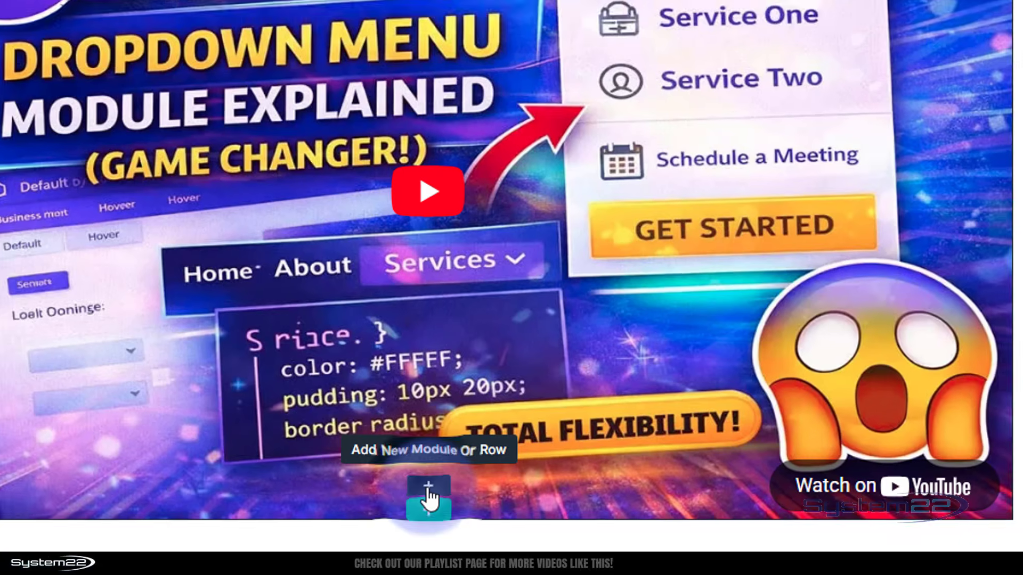
left_click(427, 487)
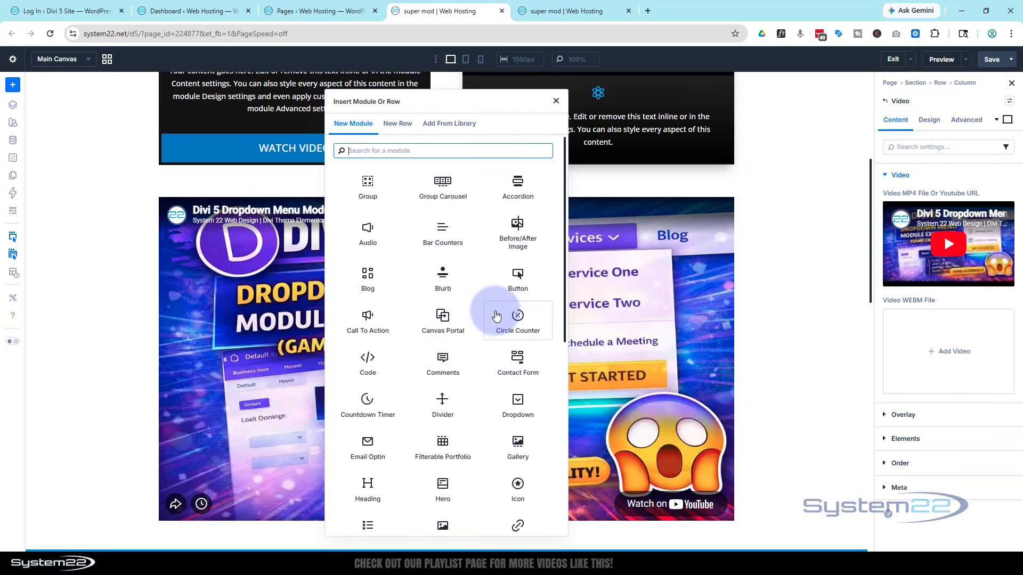
scroll(490, 317, "down", 2)
left_click(519, 397)
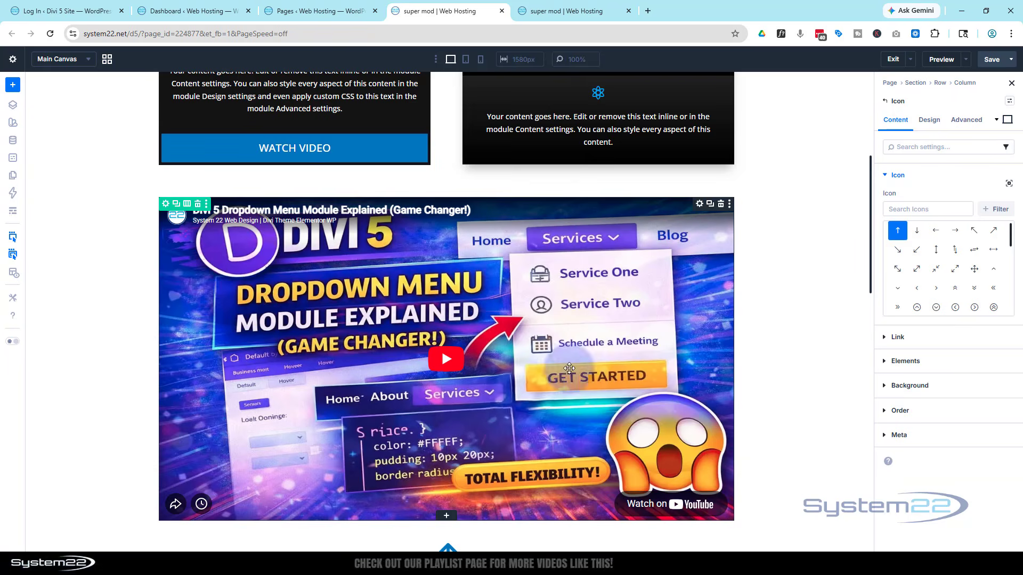
Search the icons for "close" and choose the filled circle with a thin X for the Icon module
left_click(919, 209)
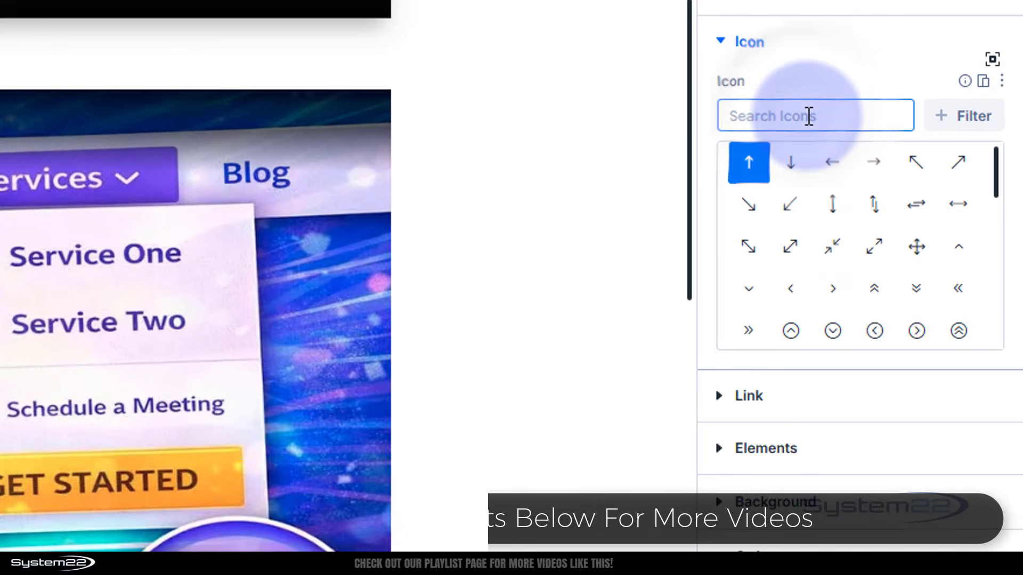
type("close")
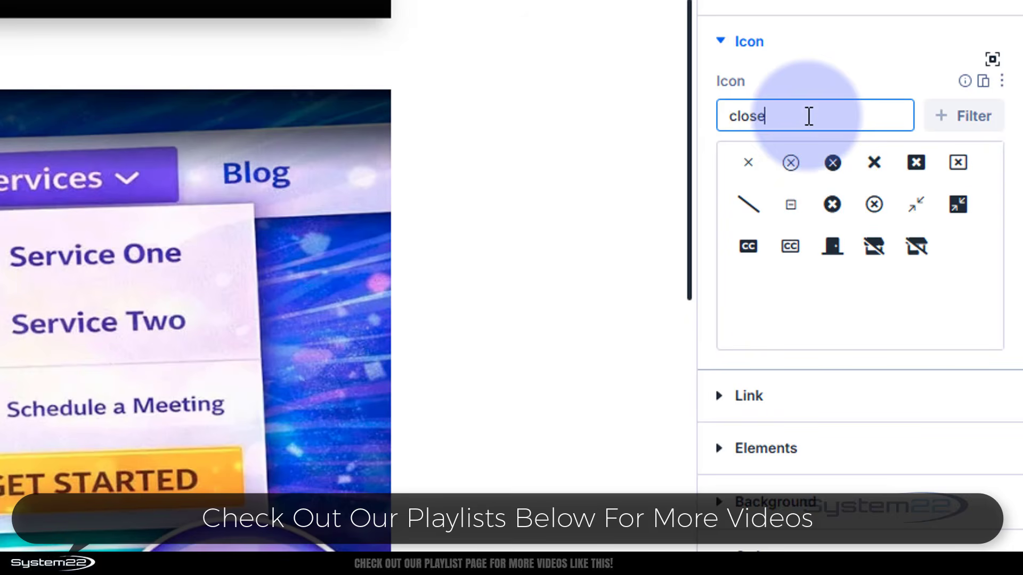
left_click(838, 169)
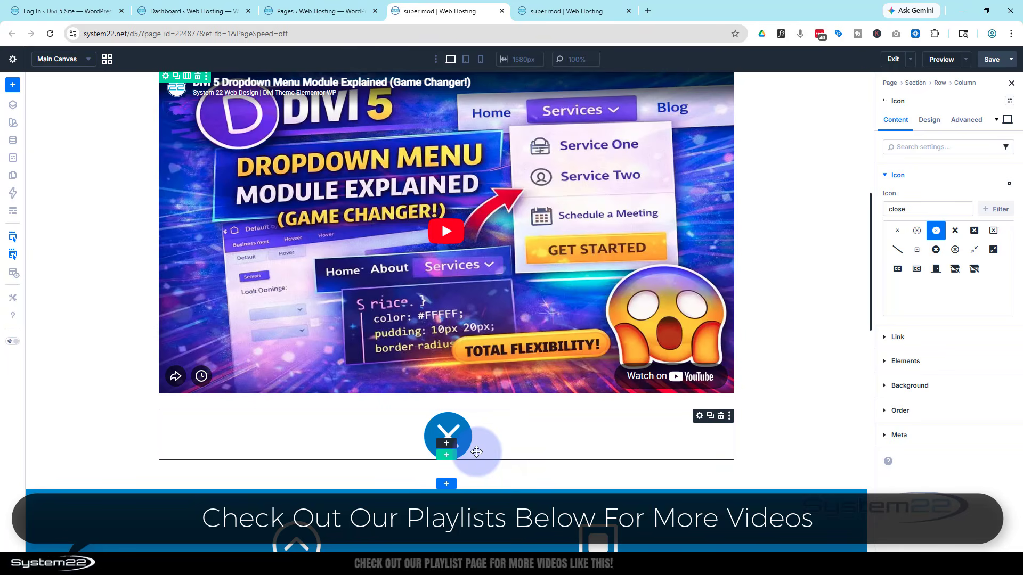
Set the close icon's color to black (000000)
left_click(929, 120)
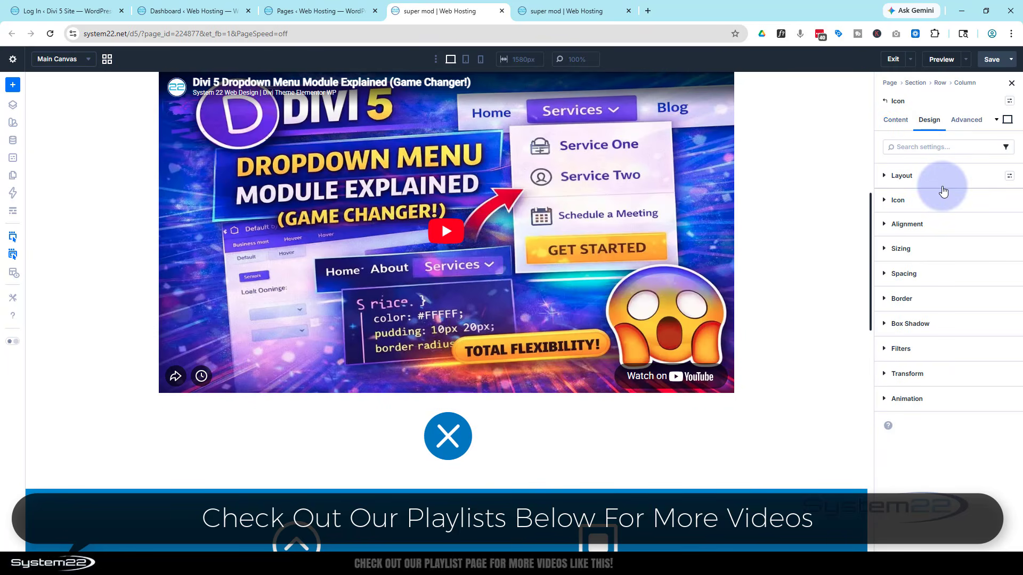
left_click(936, 199)
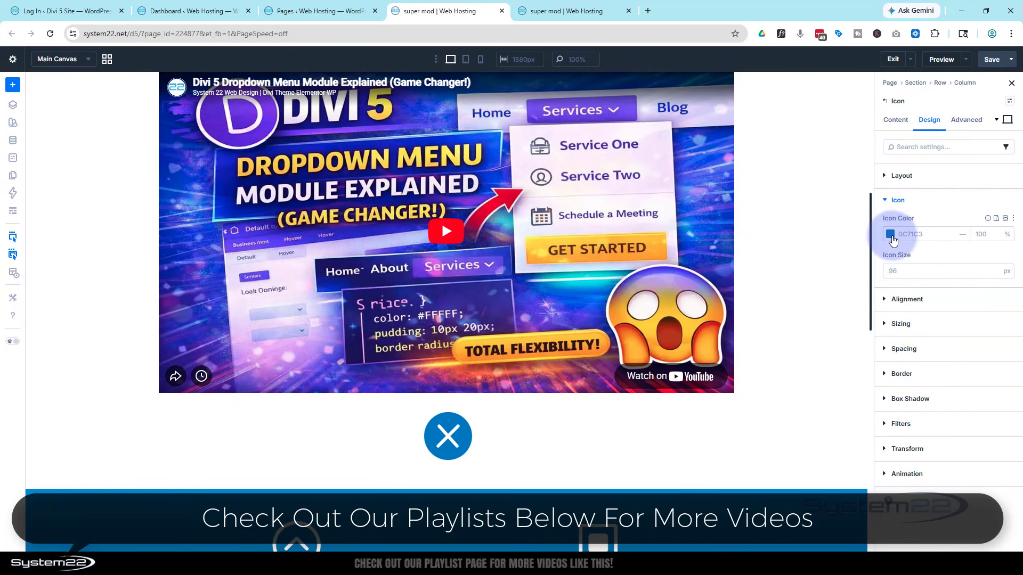
left_click(891, 235)
left_click_drag(815, 289, 738, 346)
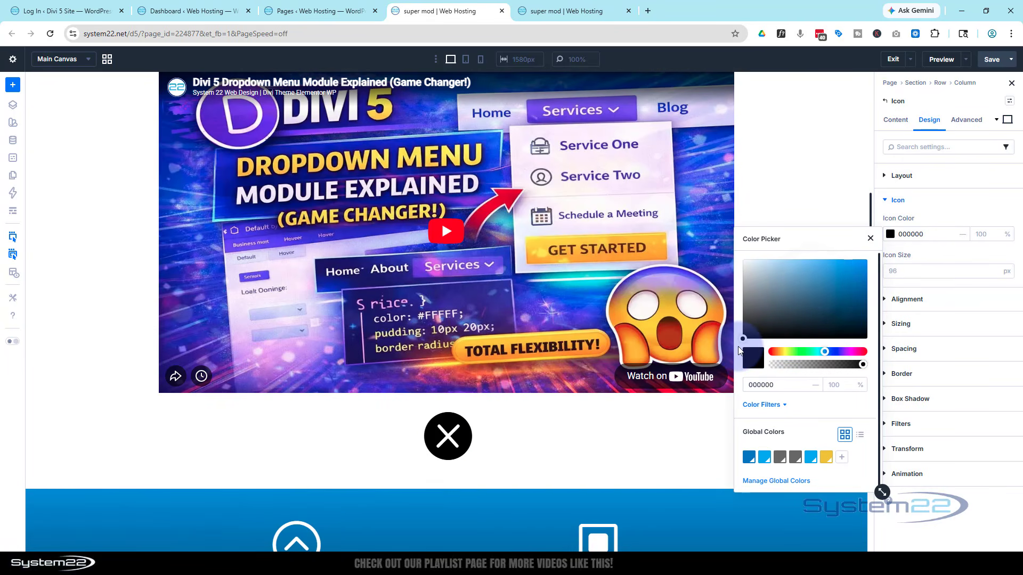
Set the close icon's size to 30 px
left_click(933, 274)
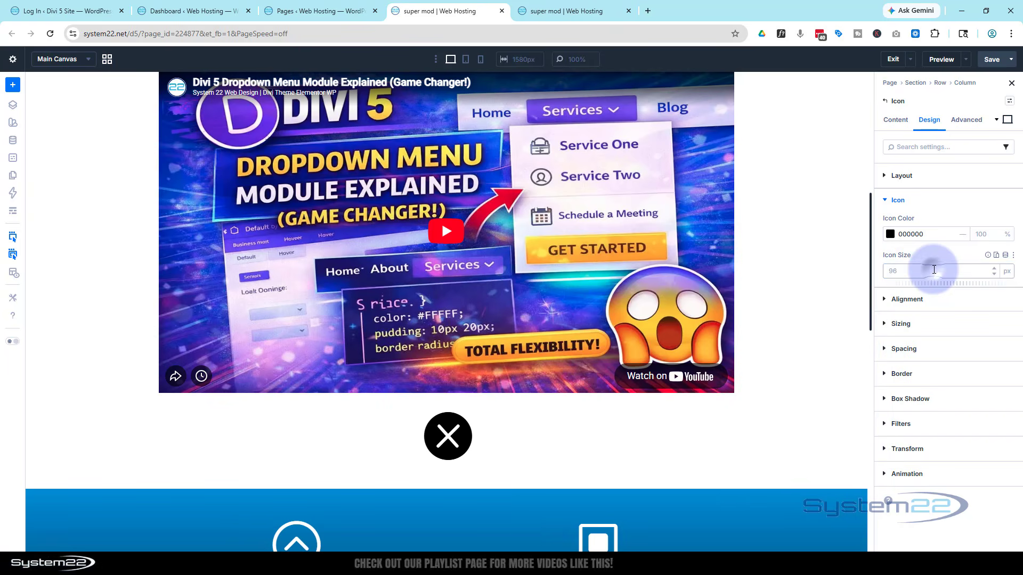
left_click(915, 273)
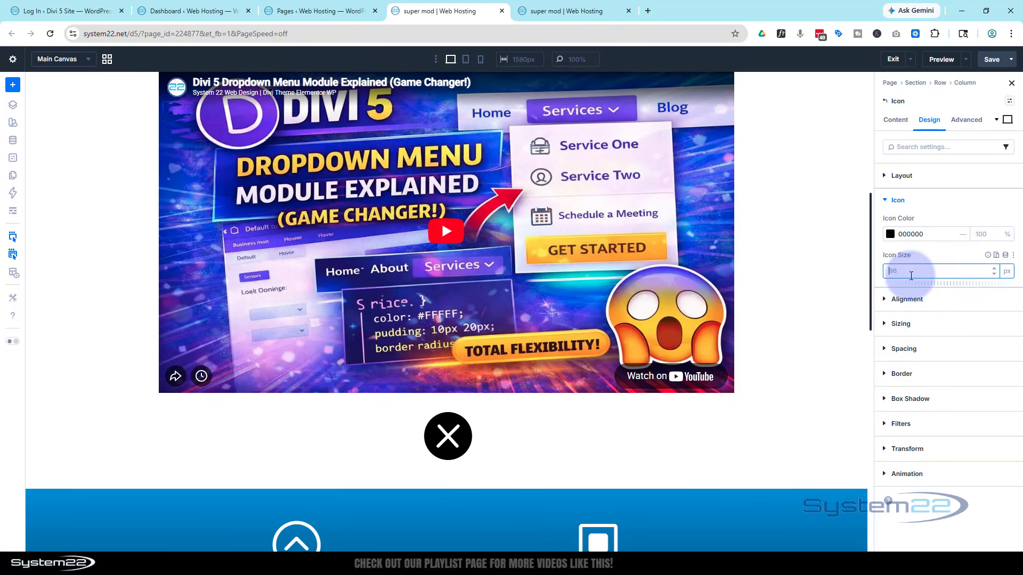
type("30")
left_click(936, 262)
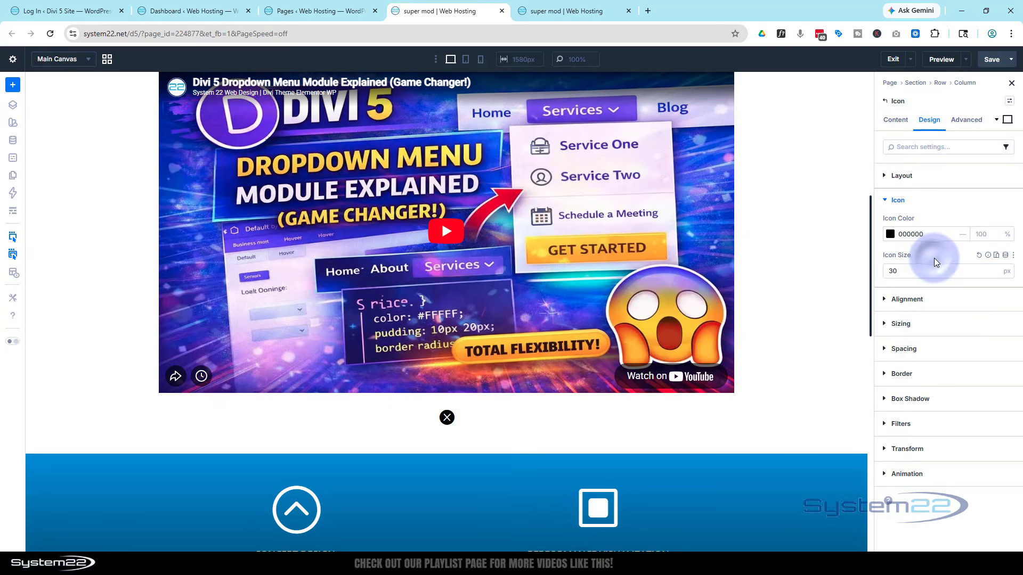
Give the close icon an Absolute position with its offset origin at the top-right corner
scroll(604, 400, "up", 2)
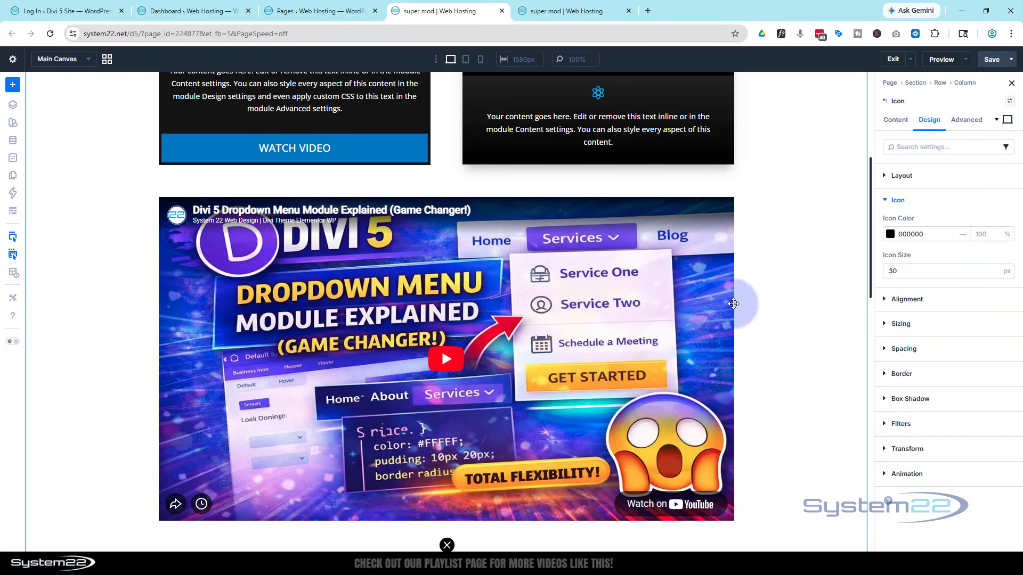
scroll(780, 277, "down", 1)
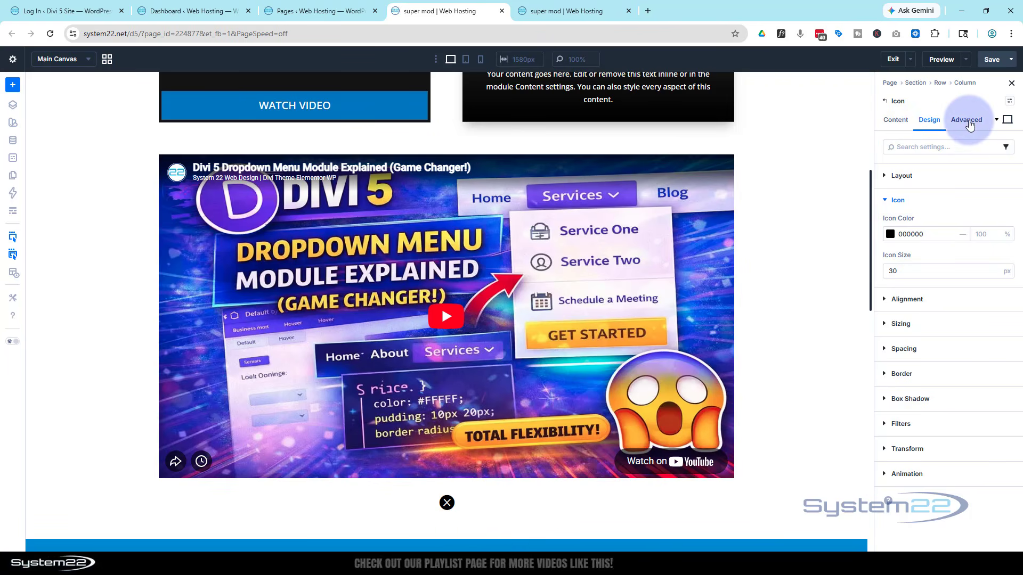
left_click(968, 121)
left_click(926, 351)
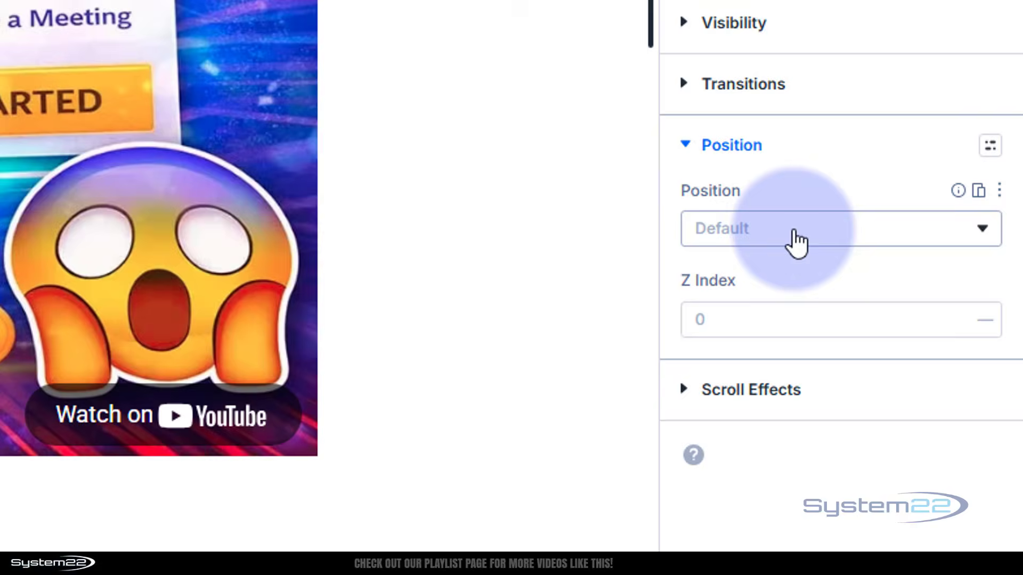
left_click(930, 388)
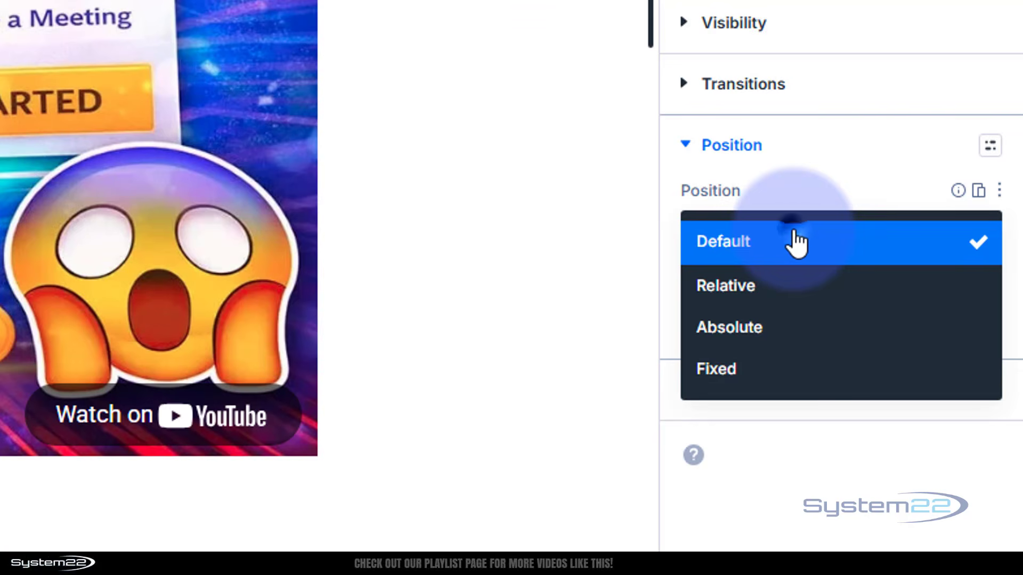
left_click(784, 338)
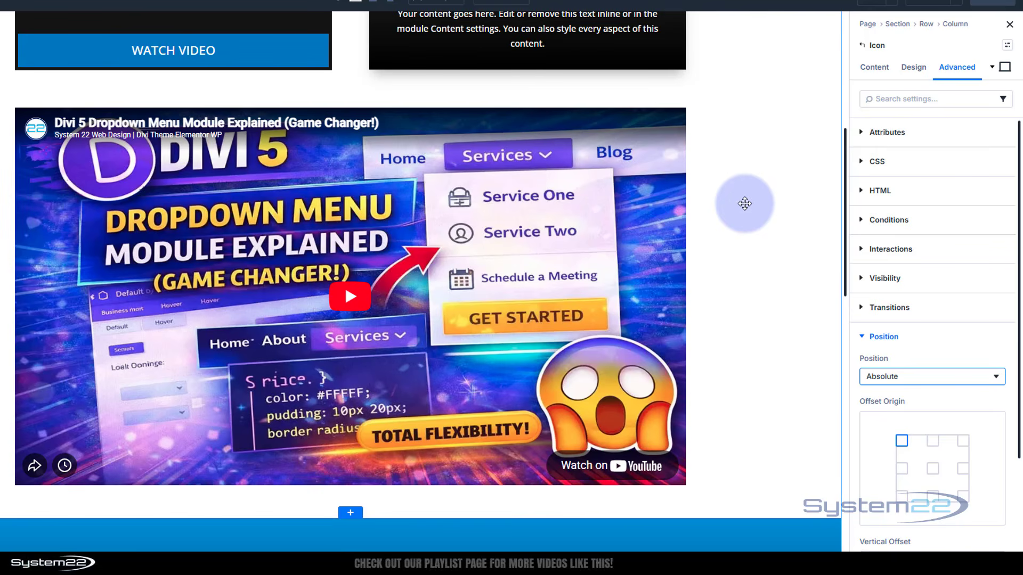
left_click(963, 441)
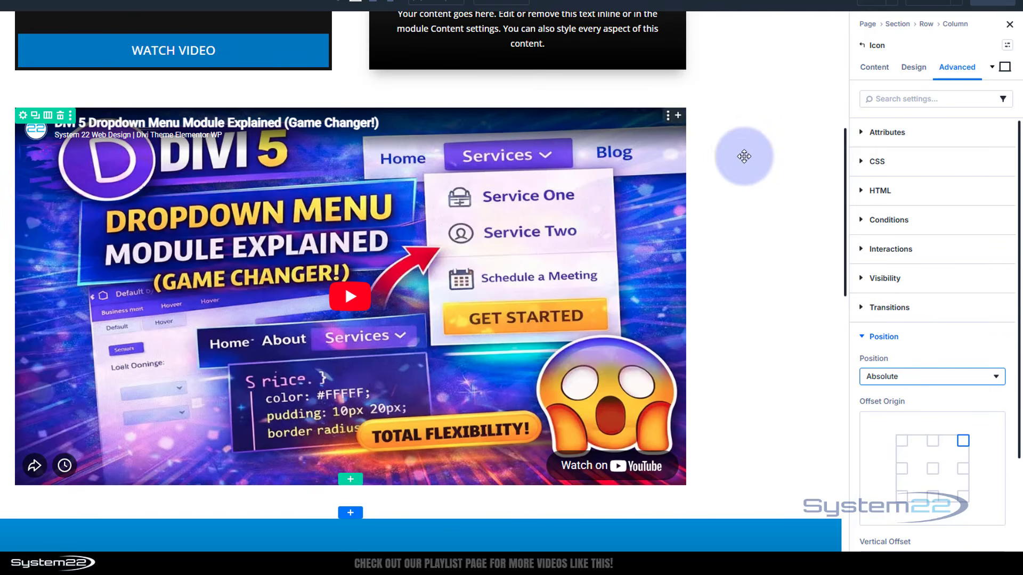
Set the close icon's Z Index to 9999
scroll(965, 293, "down", 3)
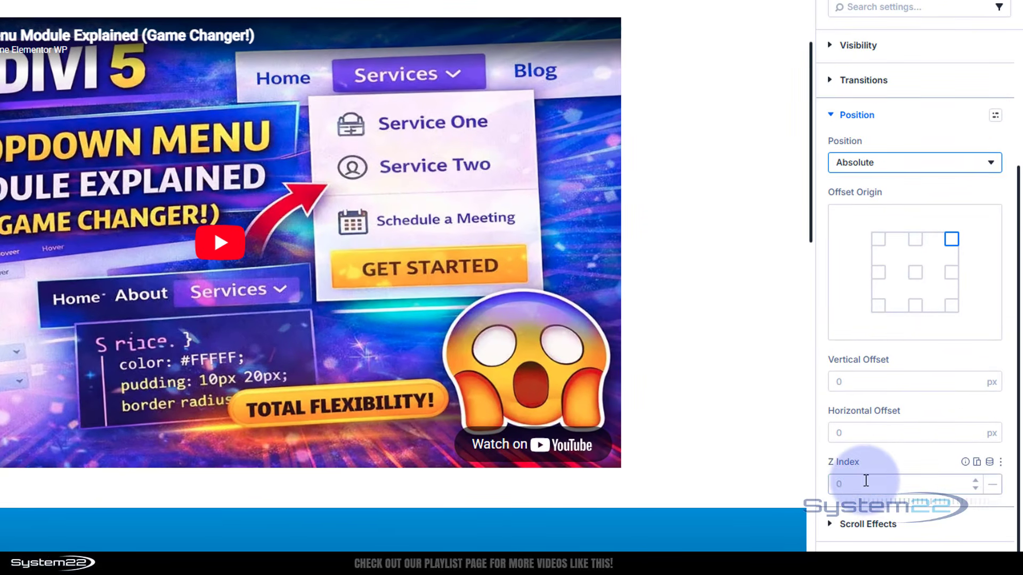
left_click(877, 494)
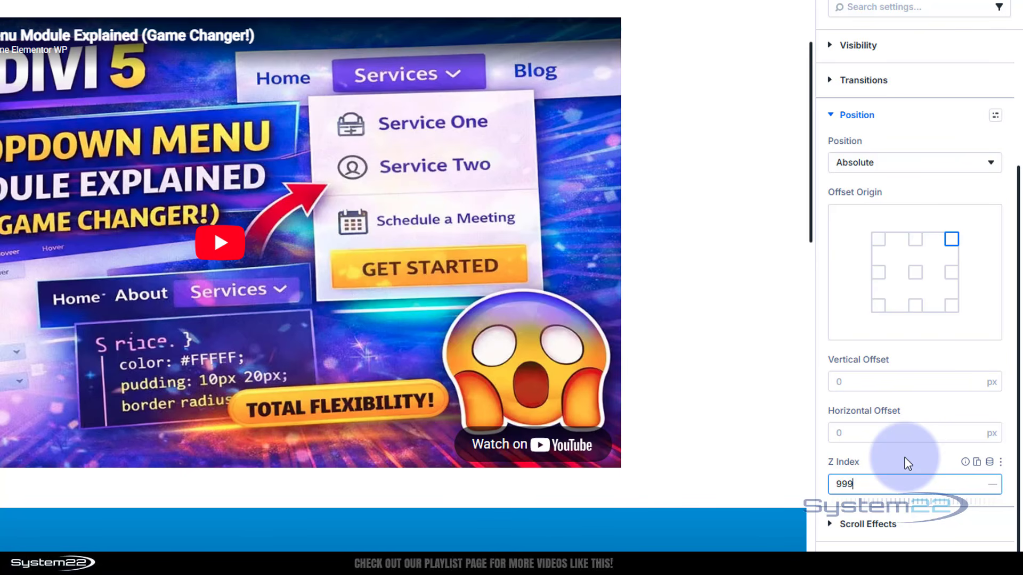
scroll(908, 460, "up", 2)
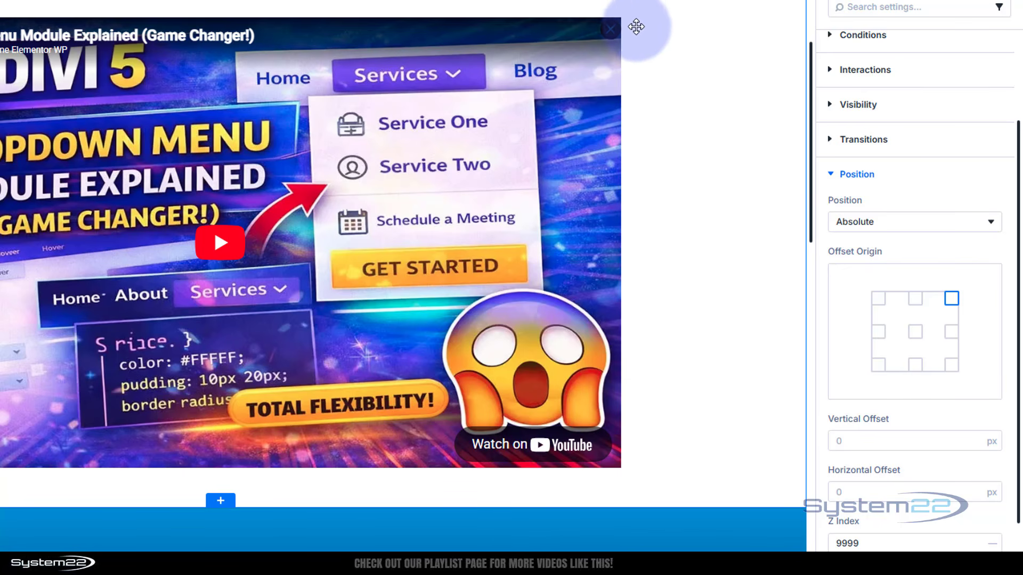
Offset the close icon by -30 px both vertically and horizontally
scroll(842, 317, "down", 1)
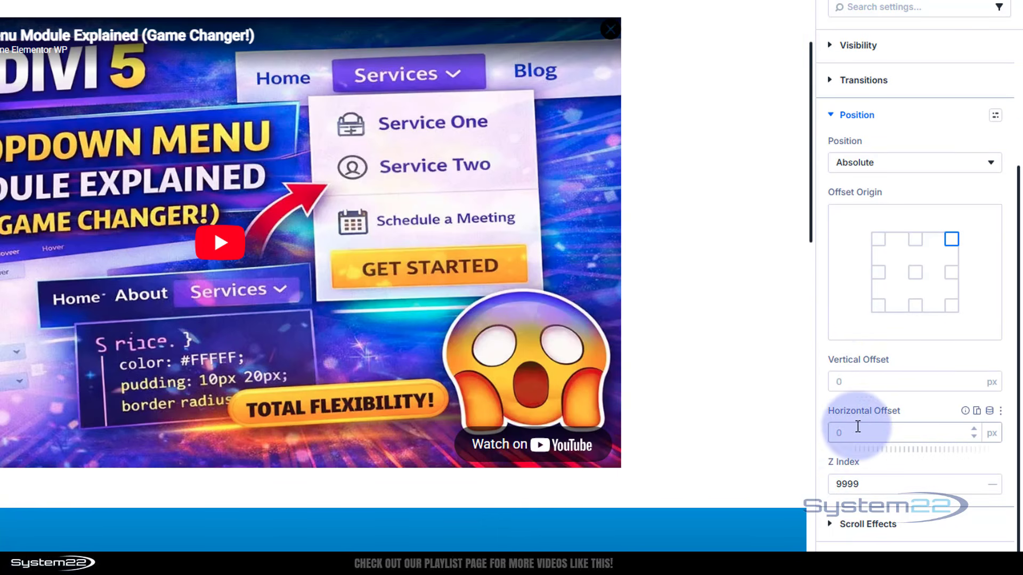
left_click(839, 383)
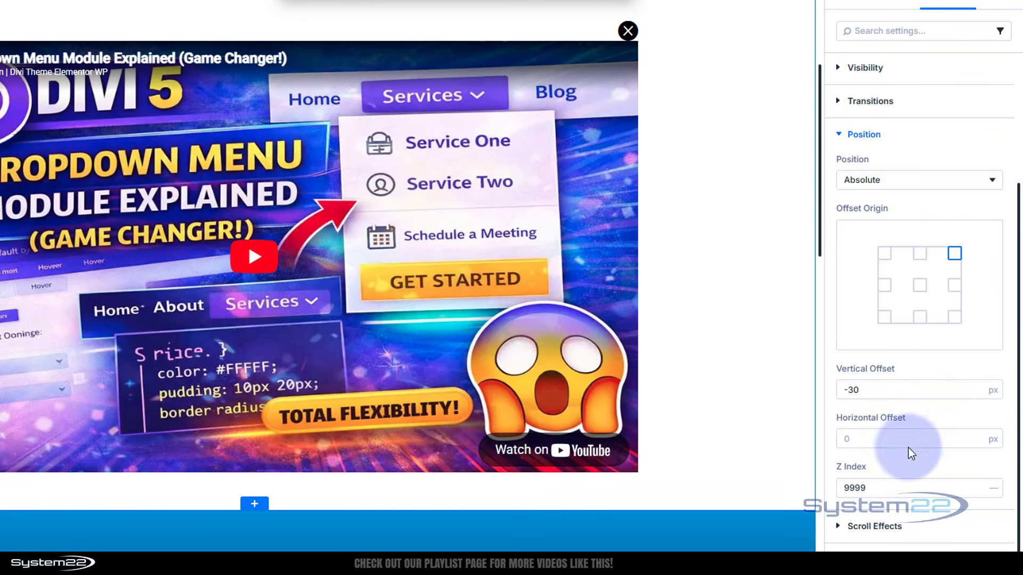
left_click(857, 439)
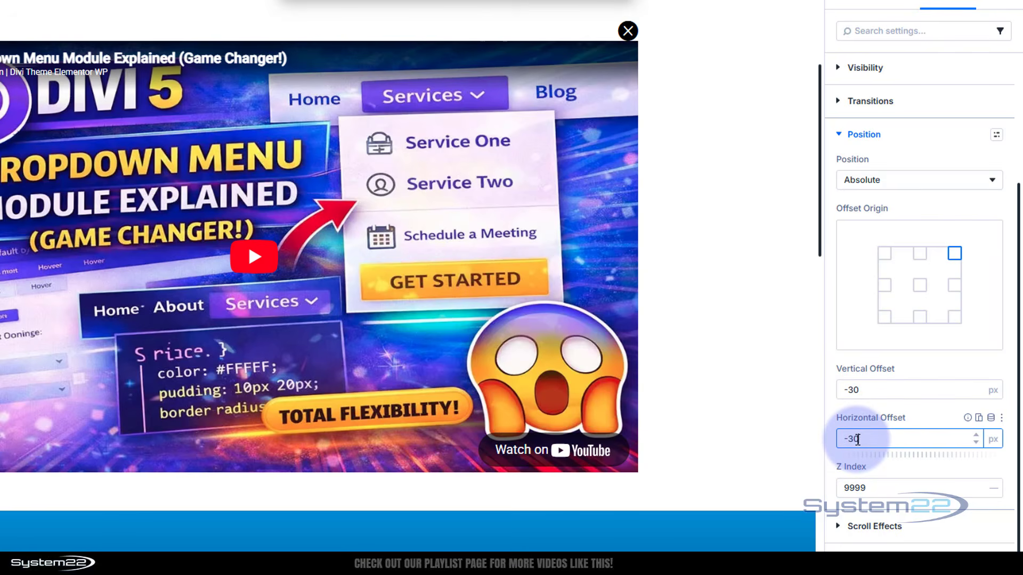
left_click(927, 418)
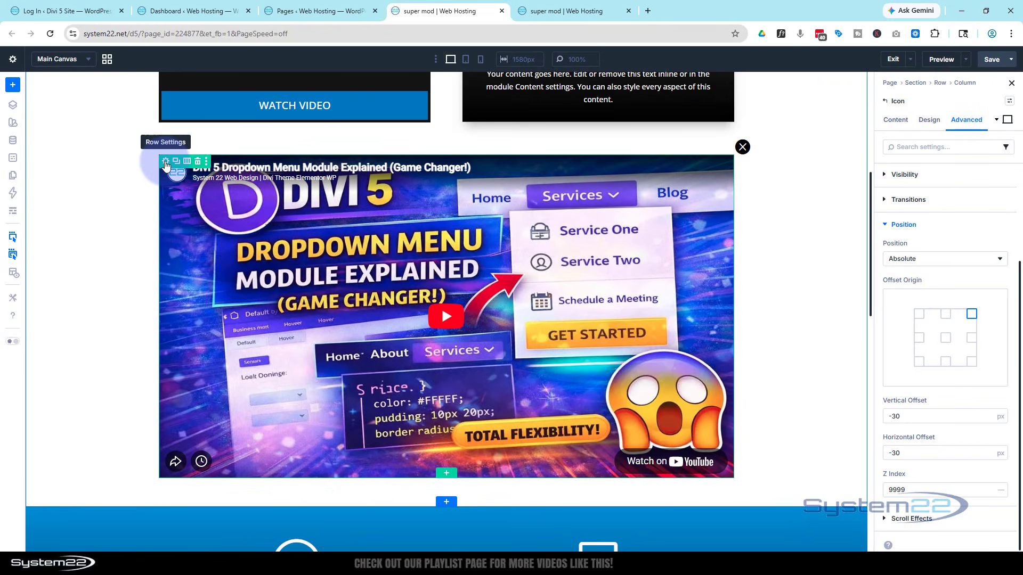
Label the row containing the video and close icon "vrow" in its element settings
left_click(59, 120)
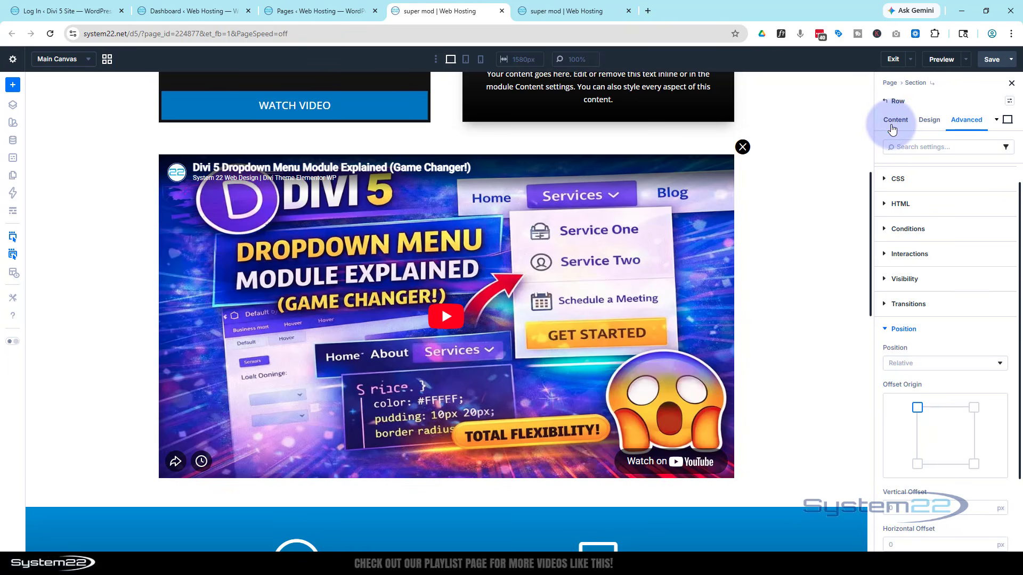
left_click(892, 126)
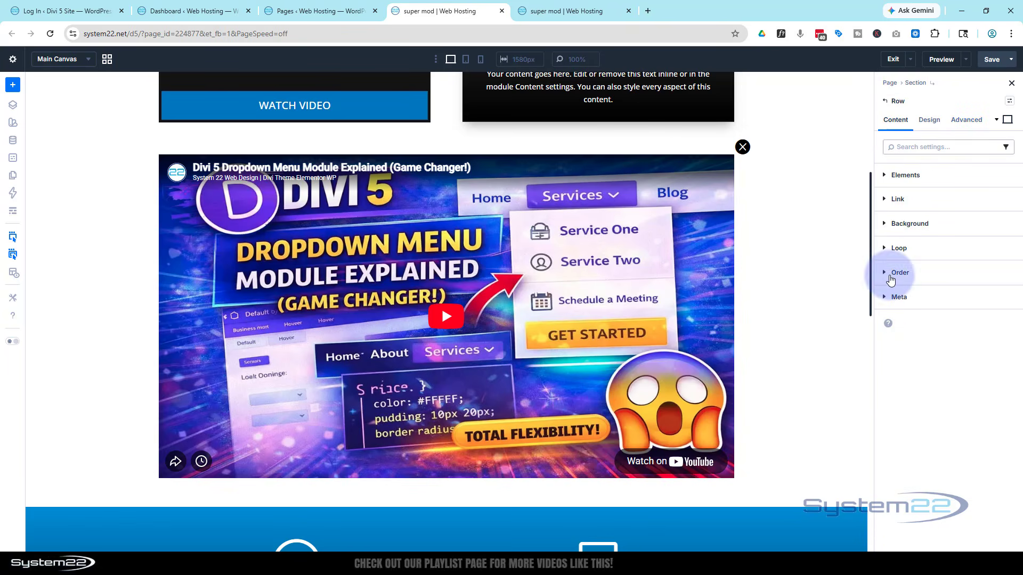
left_click(899, 298)
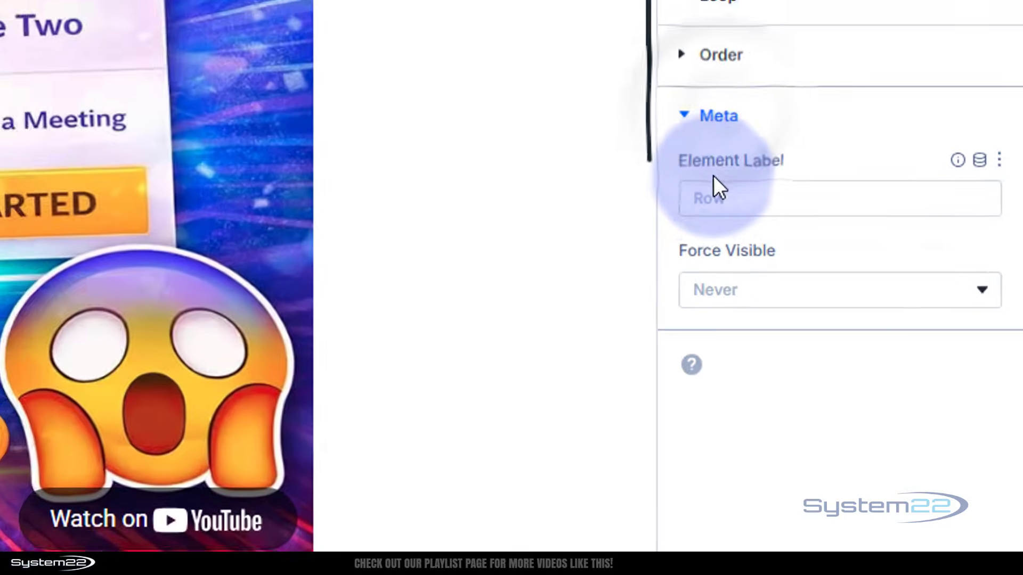
left_click(897, 331)
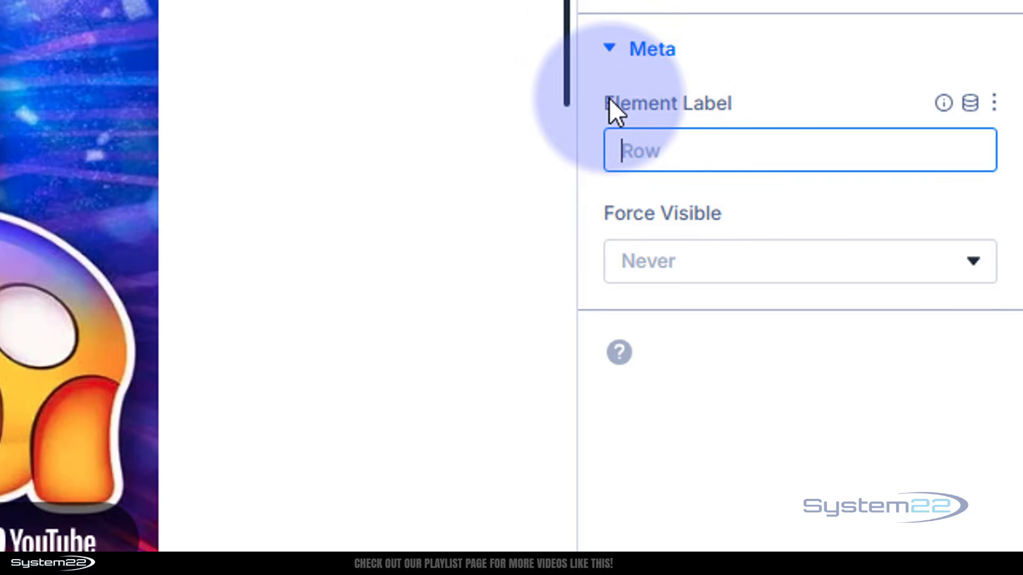
type("vrow")
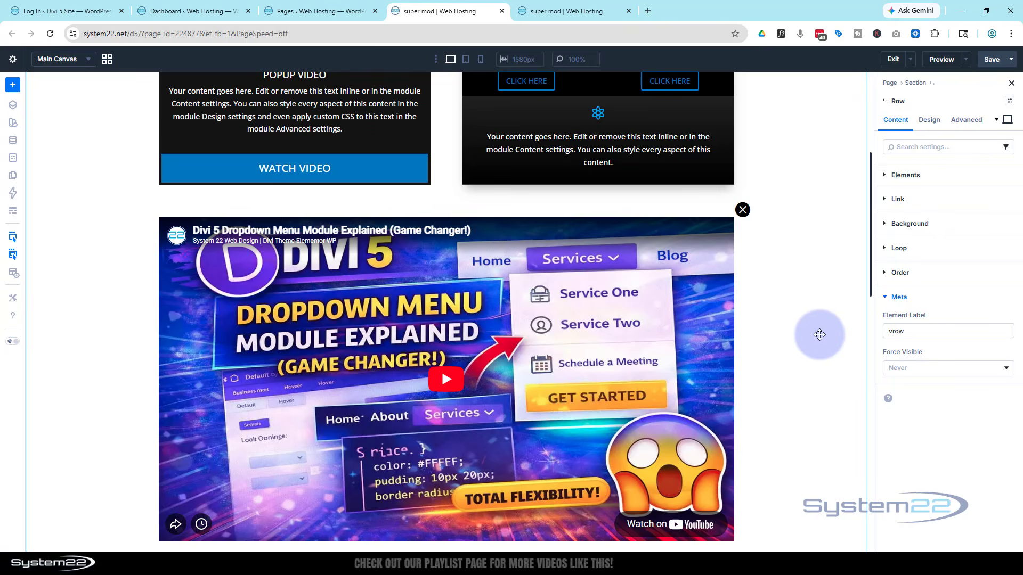
Disable the video row's visibility on Desktop, Tablet and Phone
scroll(819, 333, "up", 2)
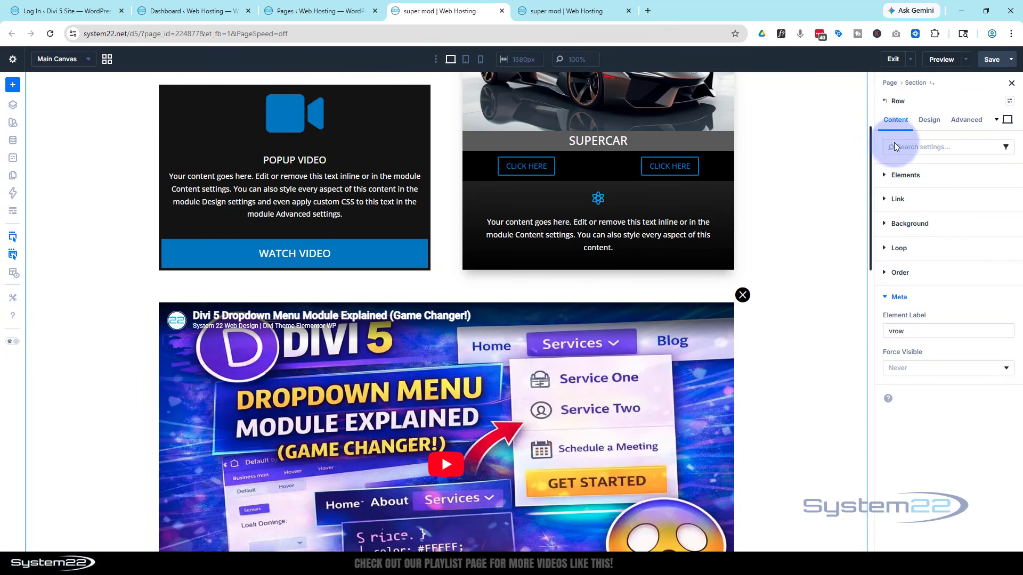
left_click(961, 125)
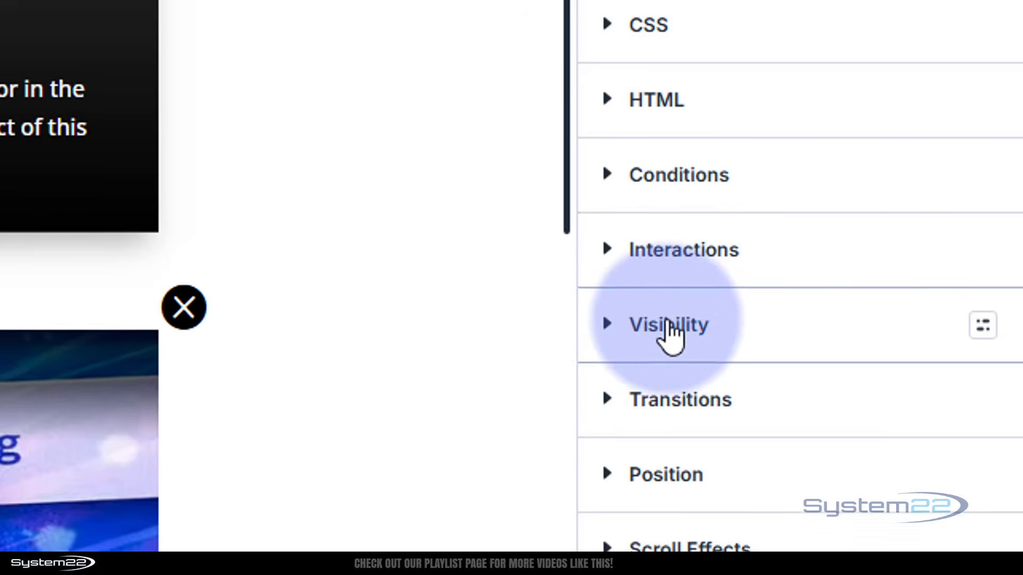
left_click(667, 335)
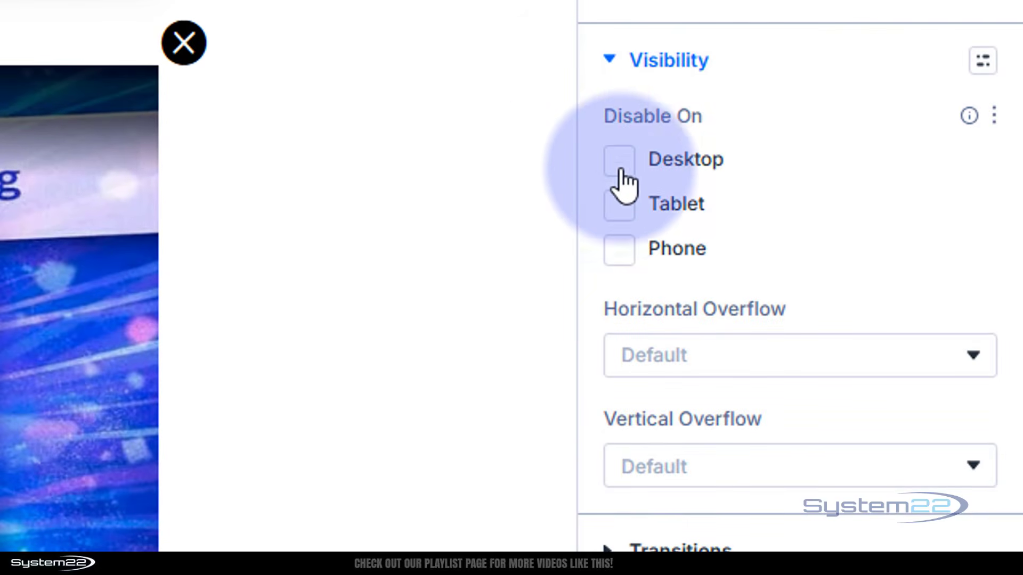
left_click(619, 160)
left_click(617, 210)
left_click(617, 250)
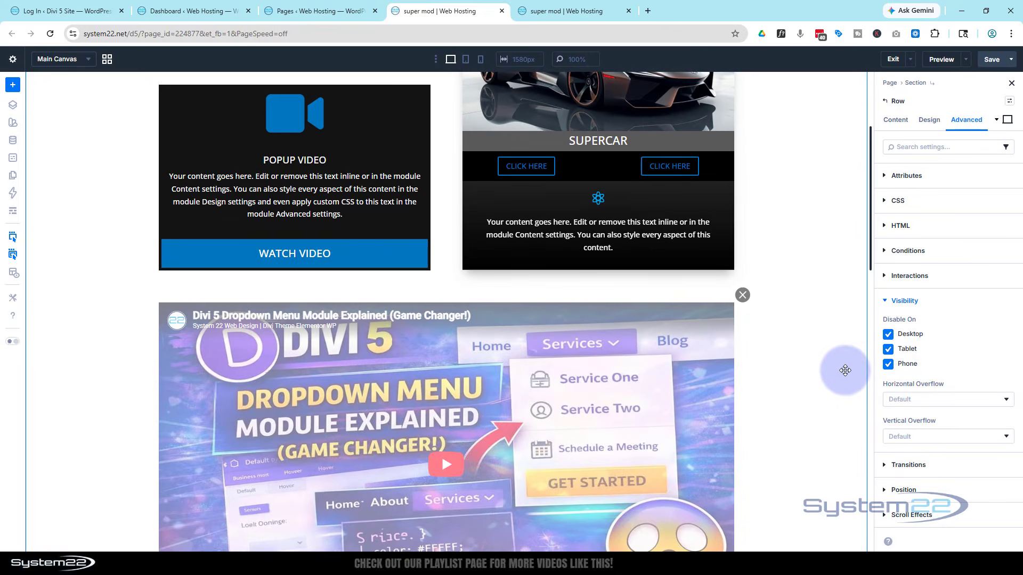
Add a Click interaction to the Watch Video text button with the Toggle Visibility action targeting Row (vrow)
scroll(849, 367, "up", 2)
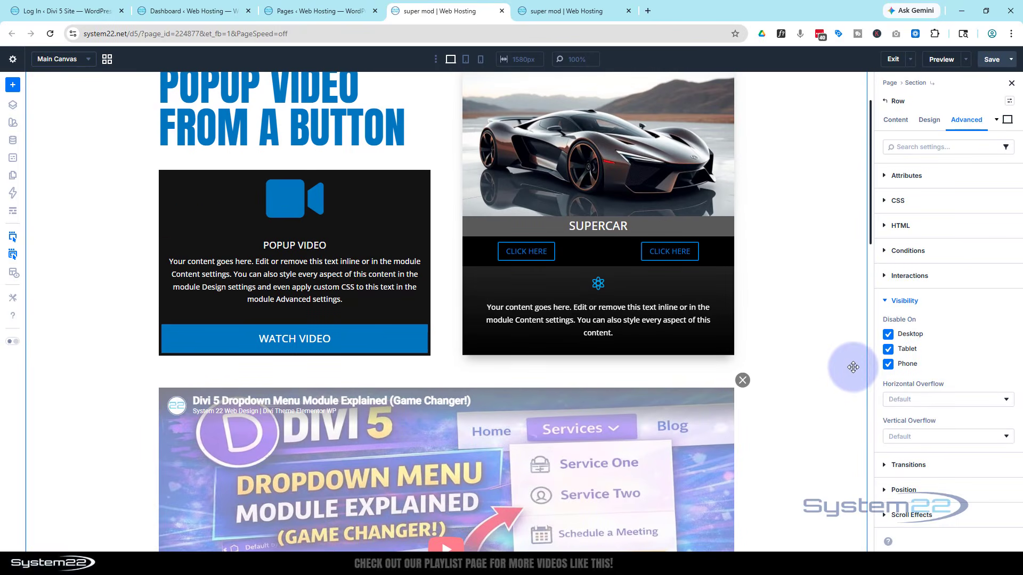
mouse_move(367, 343)
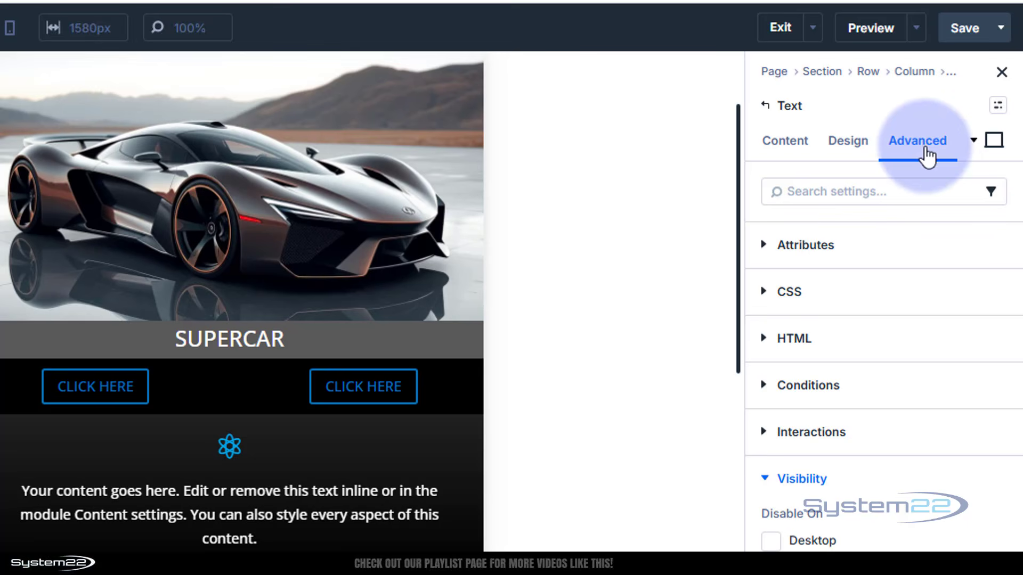
left_click(764, 436)
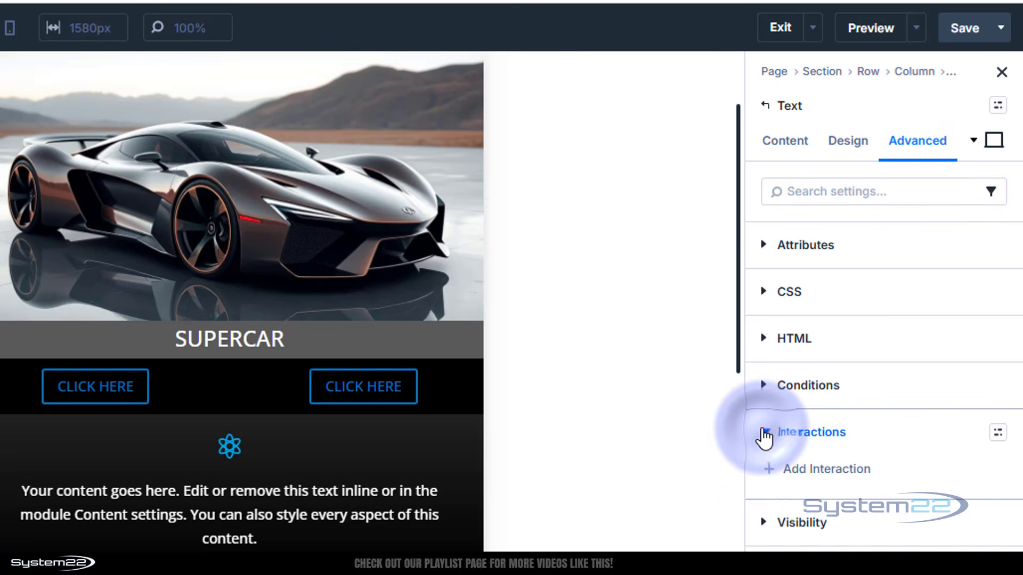
left_click(764, 476)
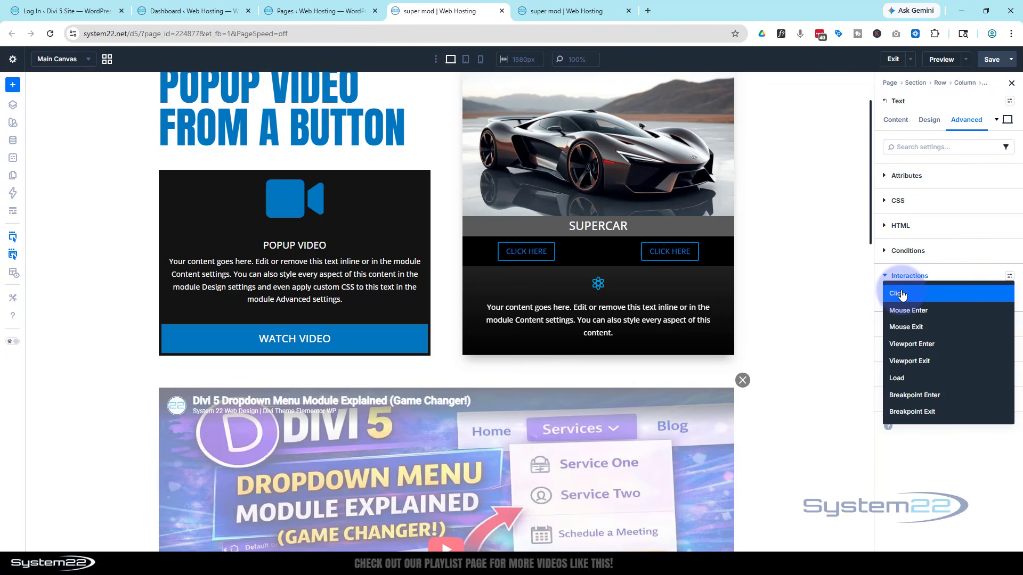
left_click(901, 293)
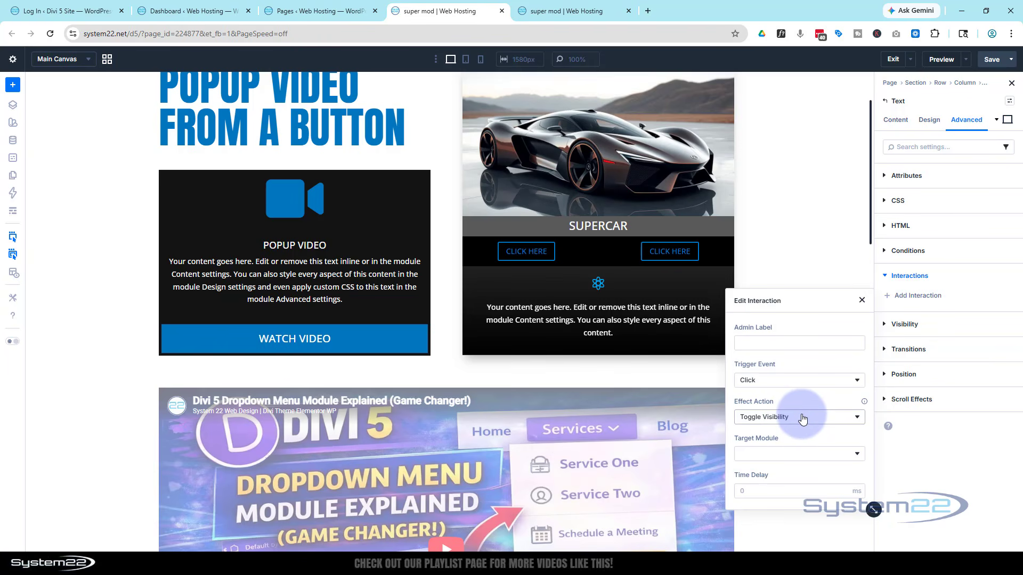
left_click(788, 453)
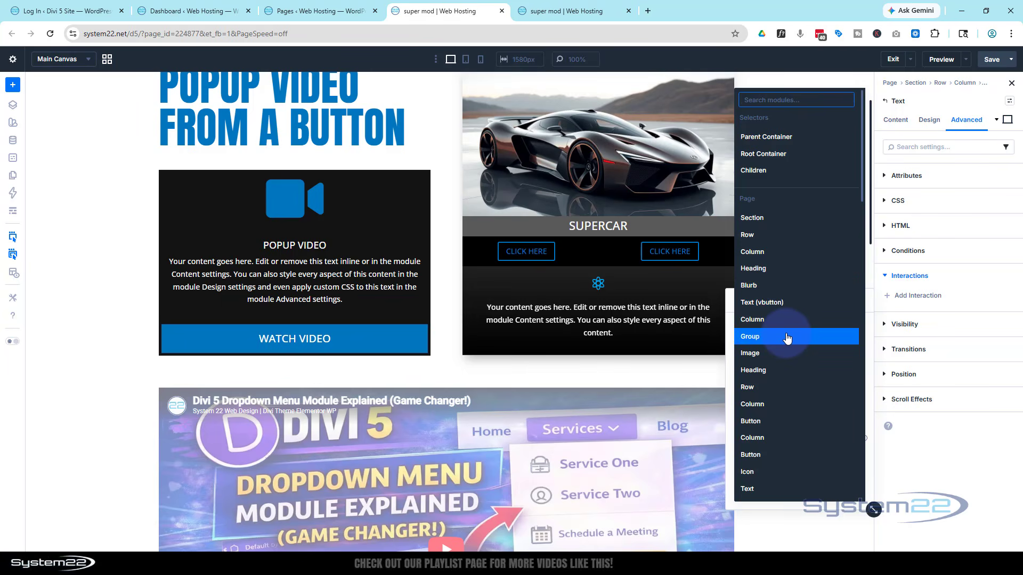
scroll(787, 333, "down", 3)
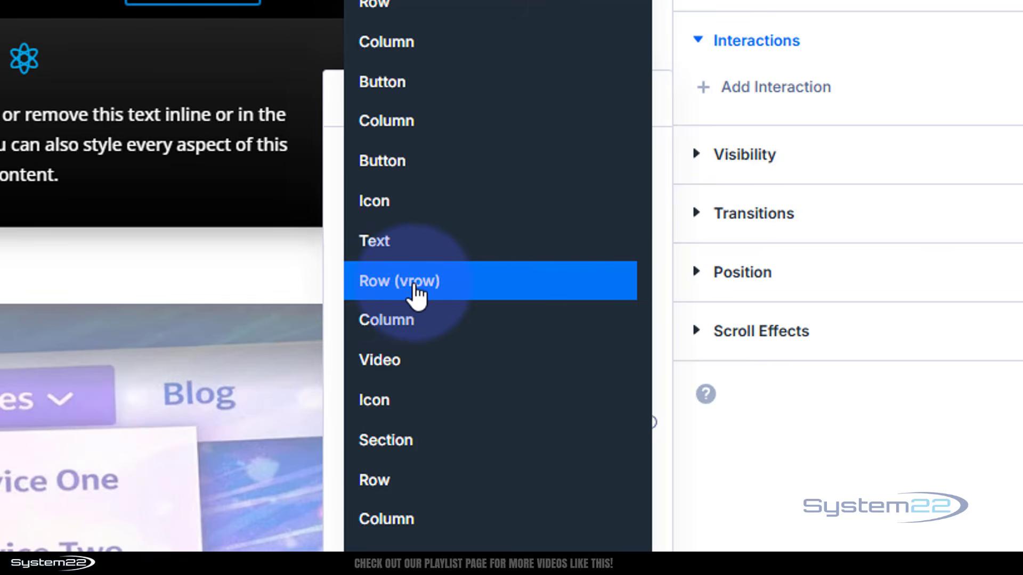
left_click(415, 288)
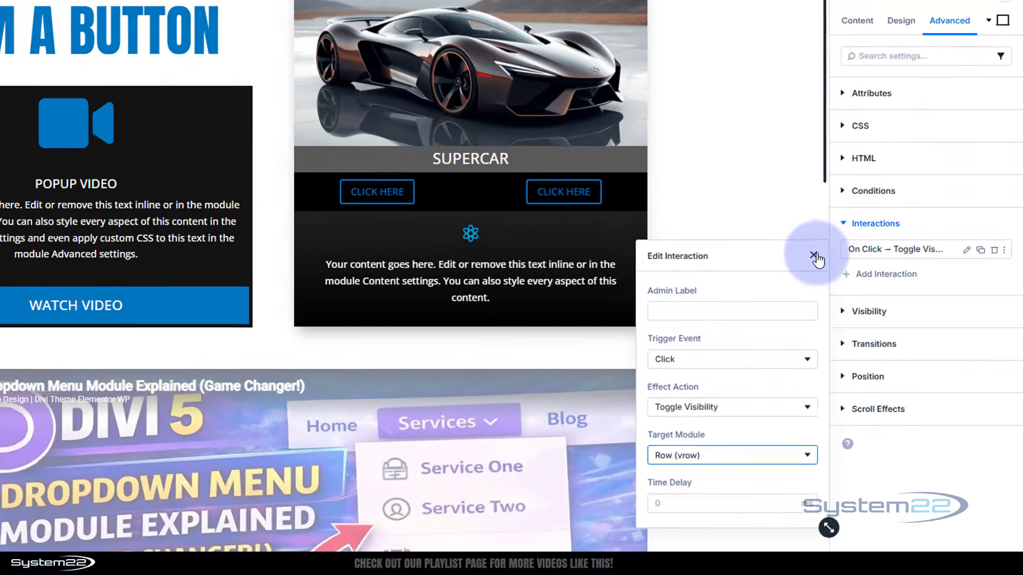
left_click(815, 256)
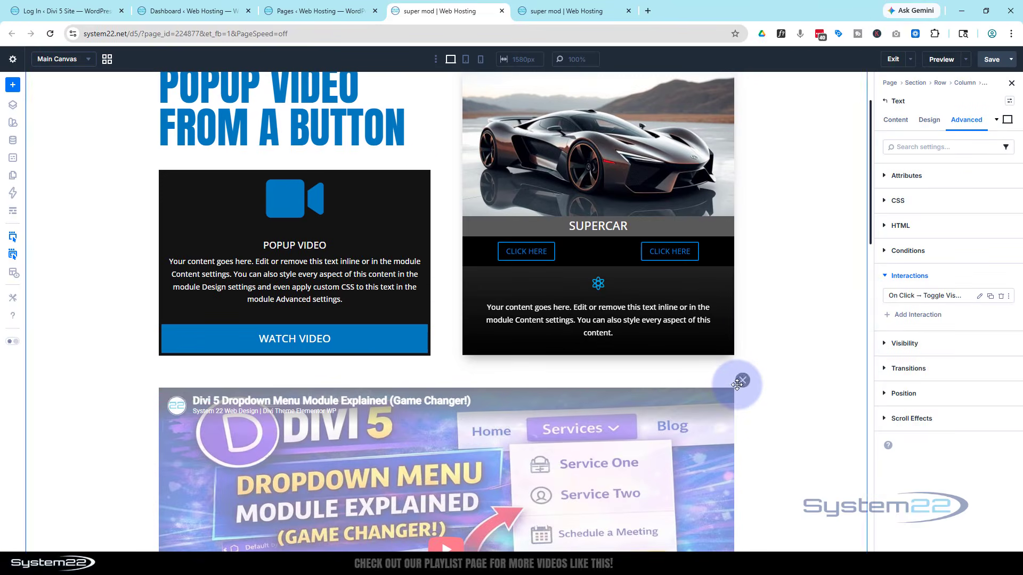
Add a Click interaction to the close icon with the Toggle Visibility action targeting Row (vrow)
left_click(738, 386)
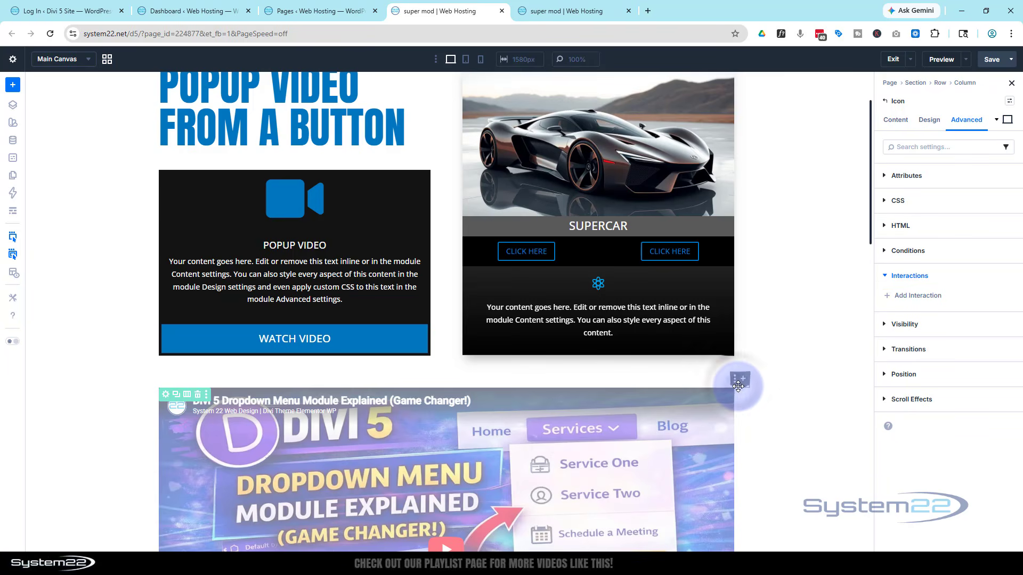
left_click(915, 297)
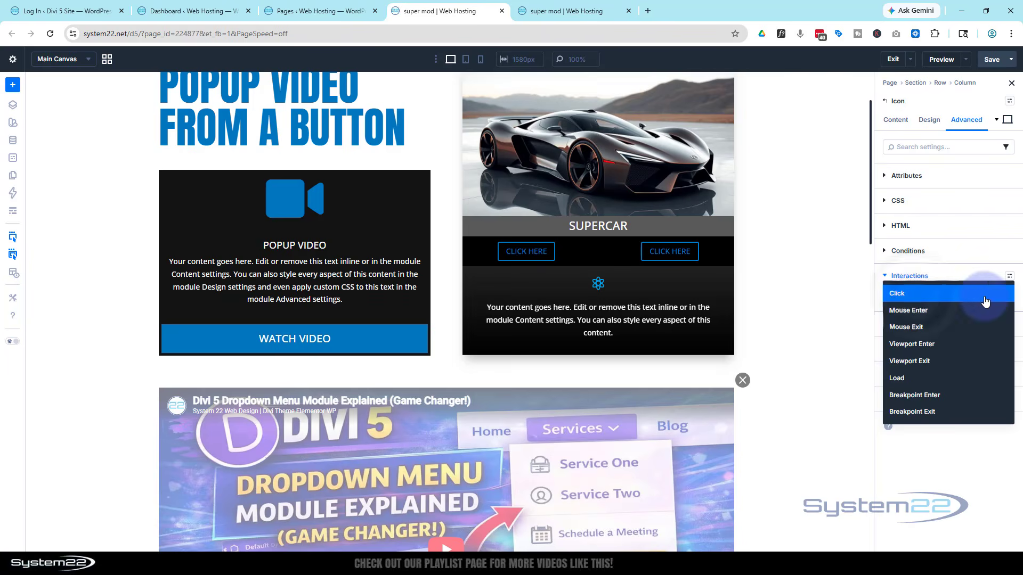
left_click(899, 295)
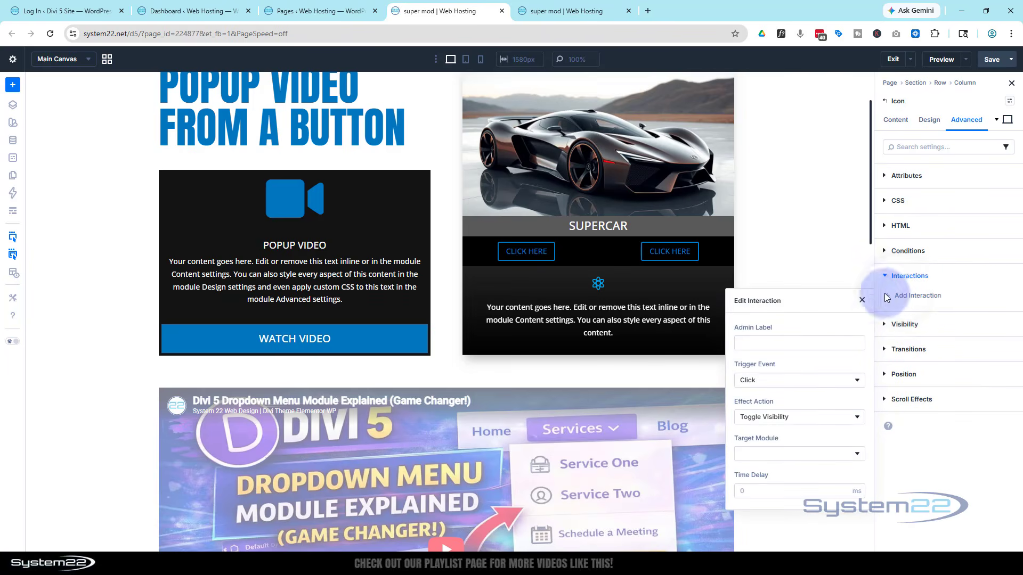
left_click(798, 454)
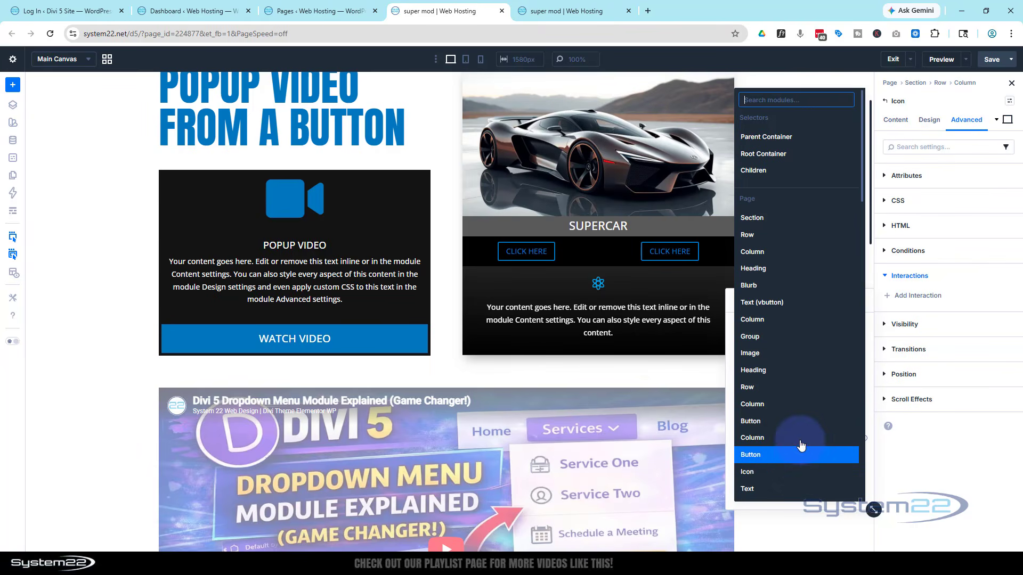
scroll(799, 448, "down", 1)
scroll(801, 444, "down", 3)
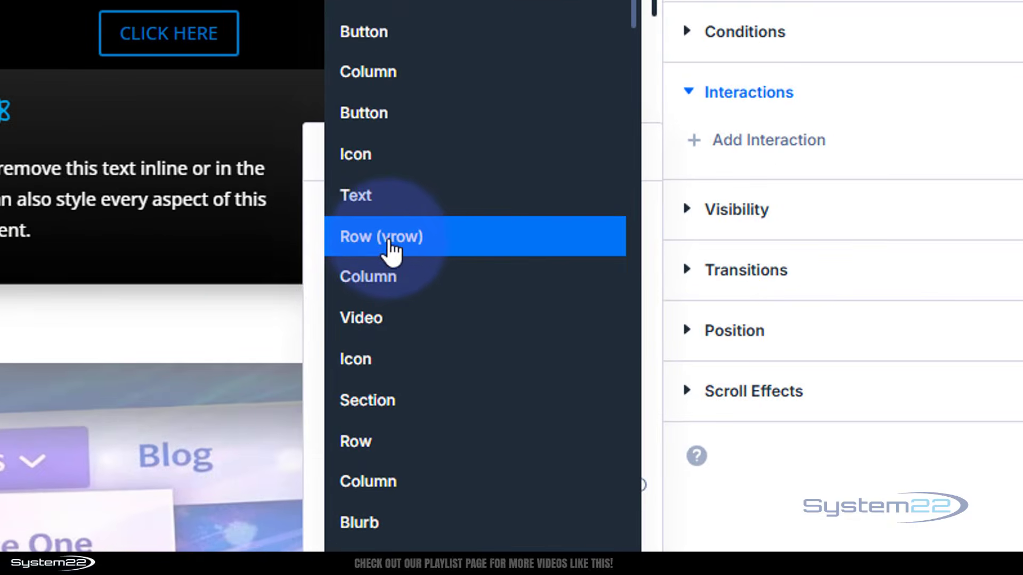
left_click(458, 267)
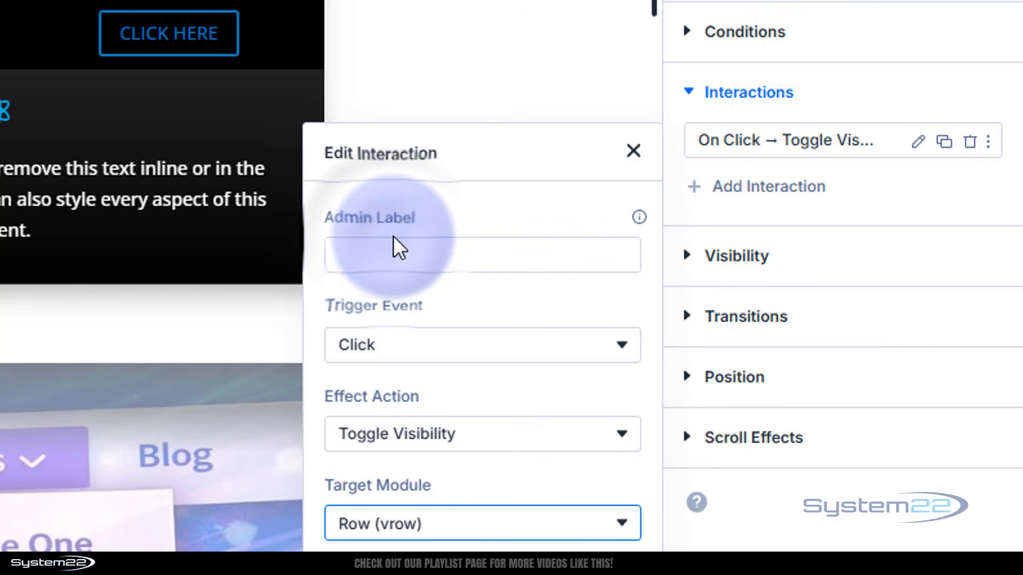
left_click(633, 152)
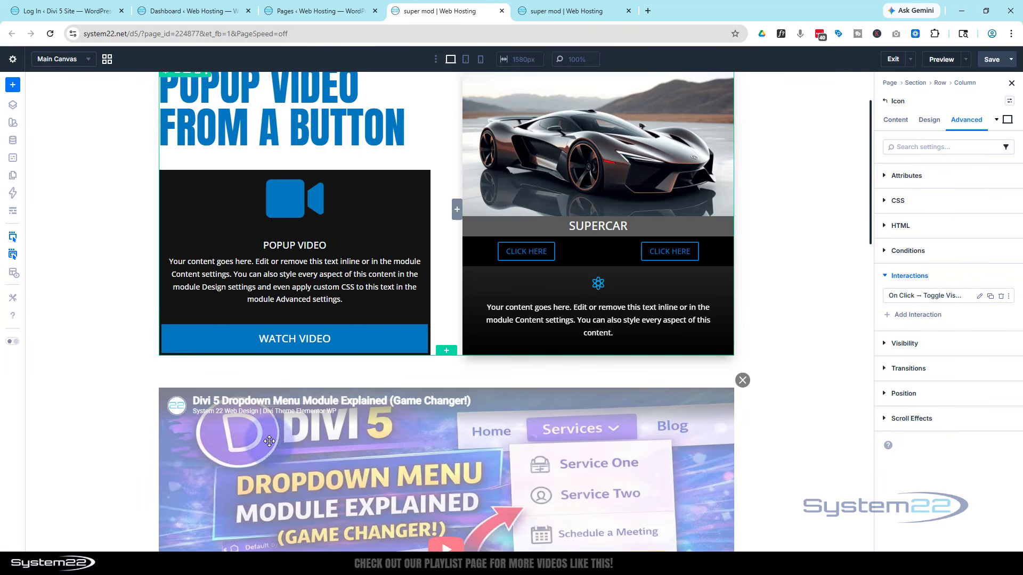
Apply the first box shadow preset, with 2 px vertical position and 18 px blur, to the video row
left_click(166, 394)
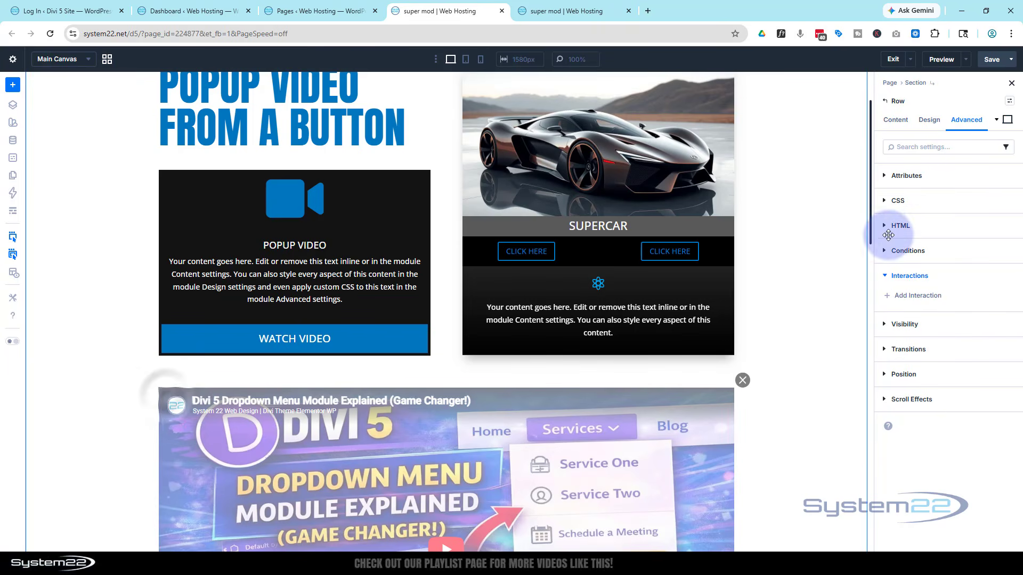
left_click(929, 120)
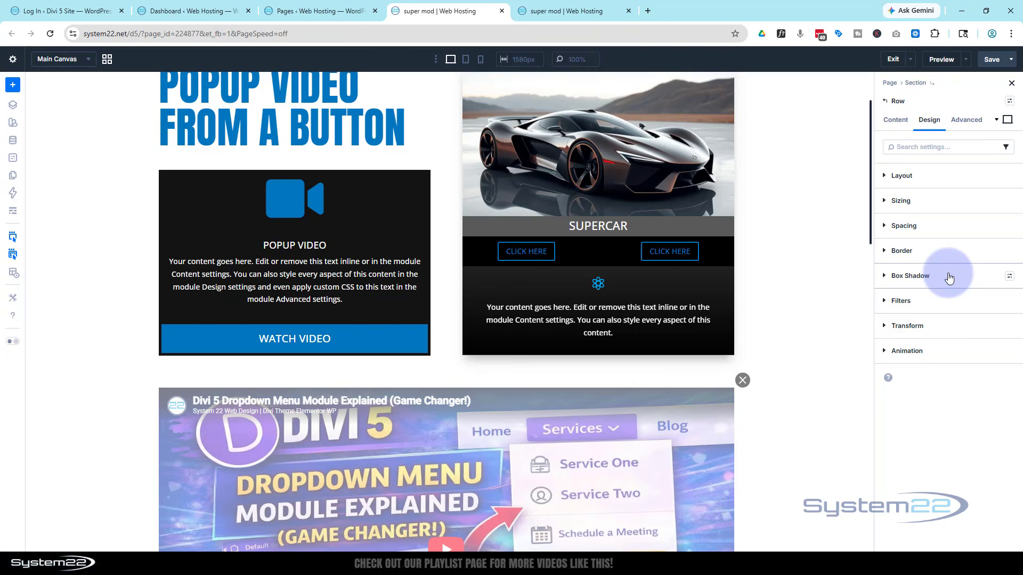
left_click(949, 275)
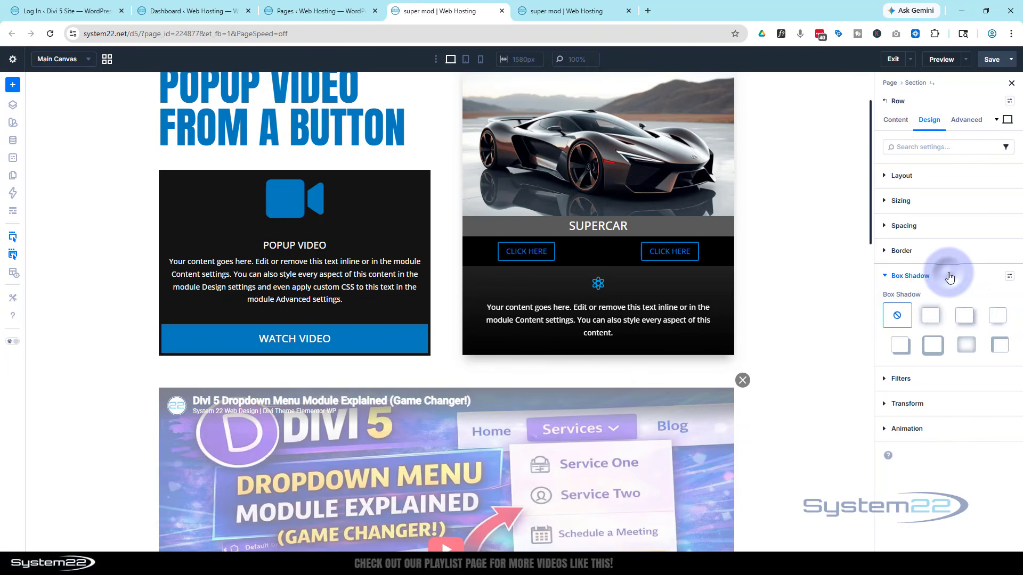
left_click(931, 322)
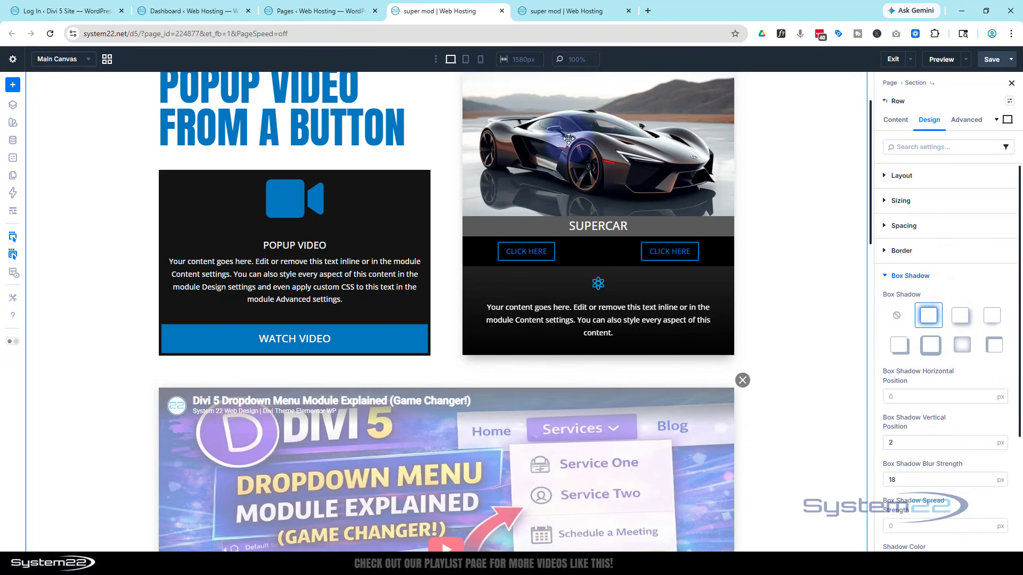
scroll(417, 160, "up", 2)
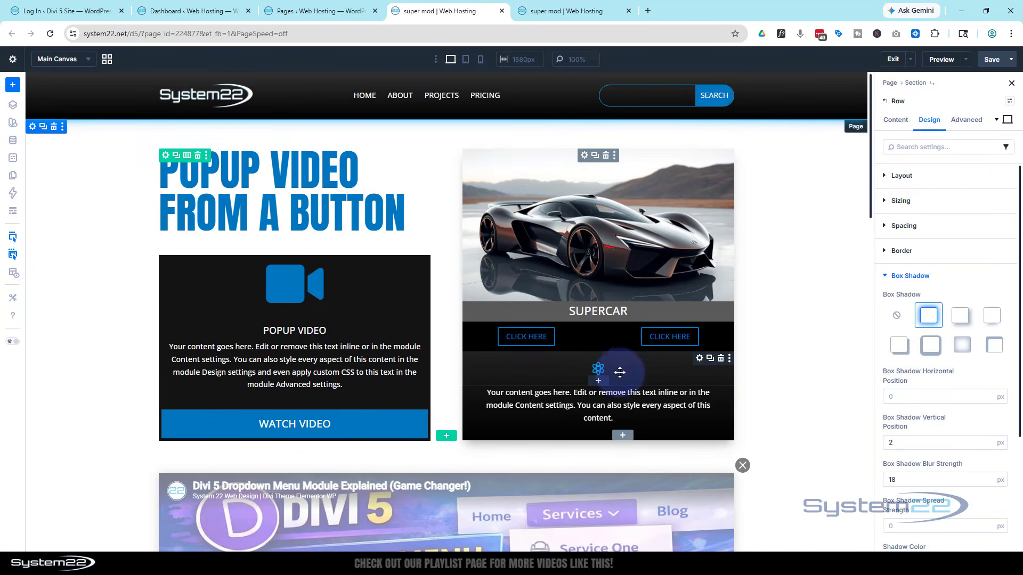
scroll(791, 299, "down", 7)
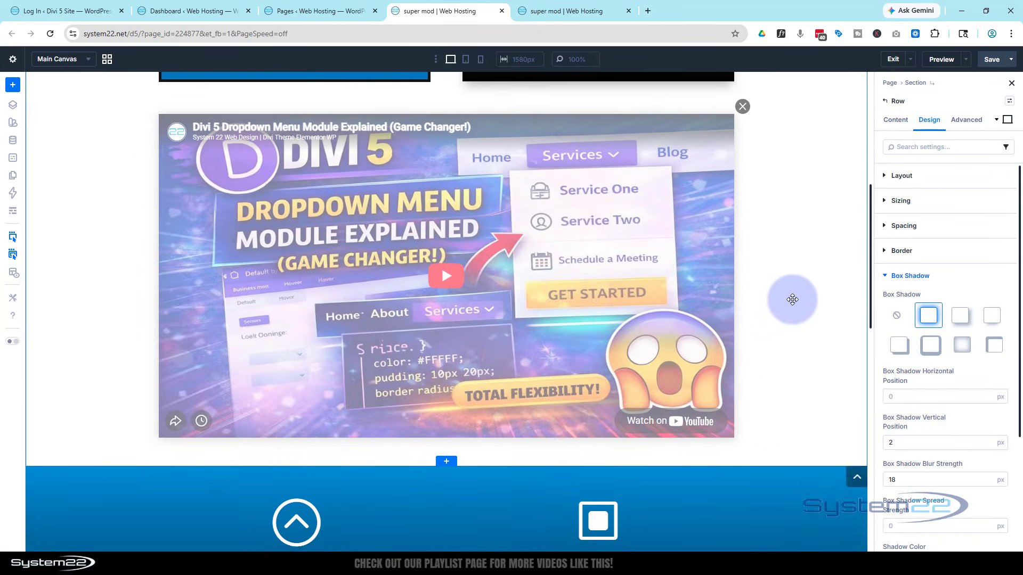
scroll(792, 300, "up", 7)
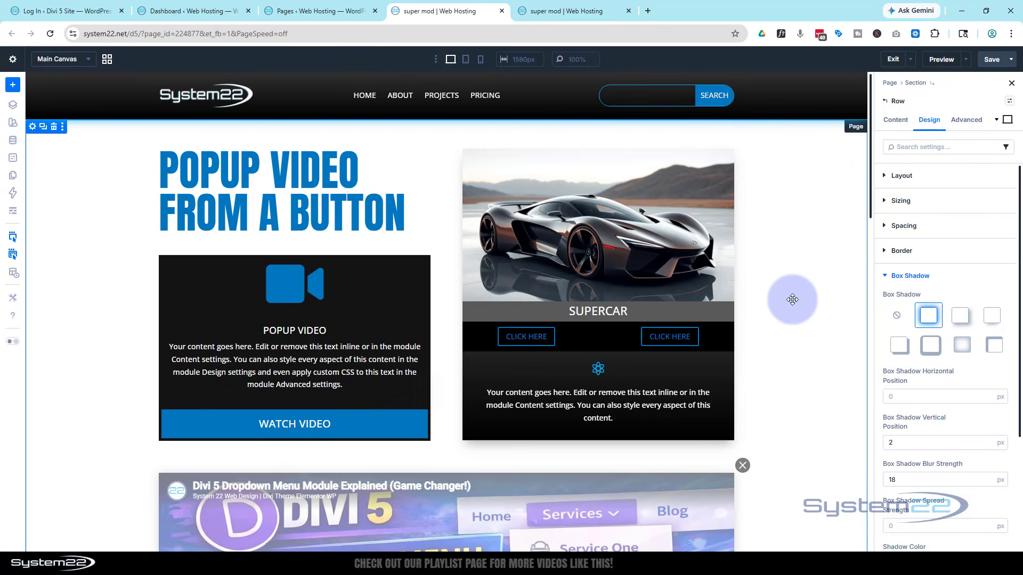
Set the video row's position to Fixed with a centered offset origin
left_click(965, 121)
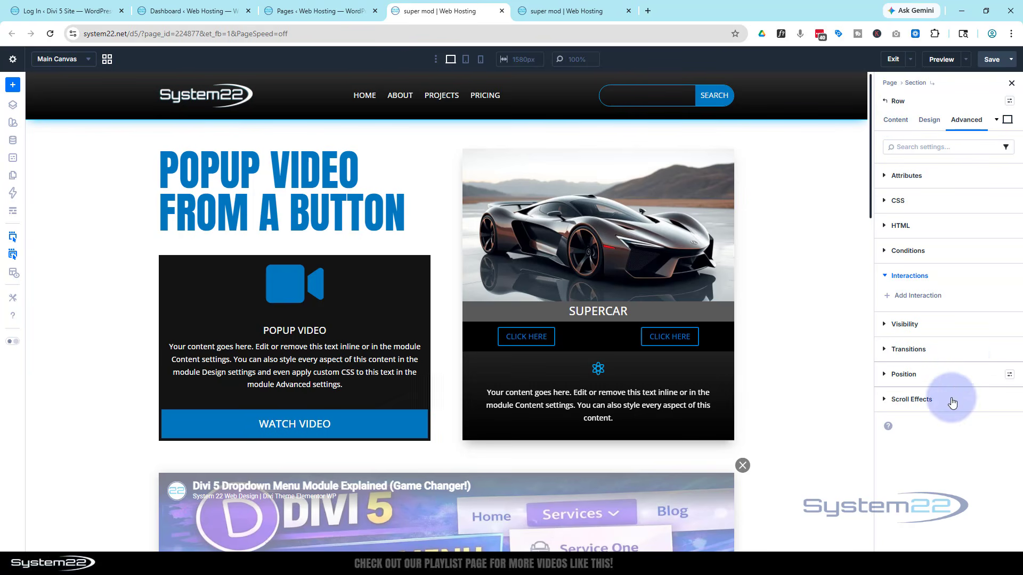
left_click(964, 384)
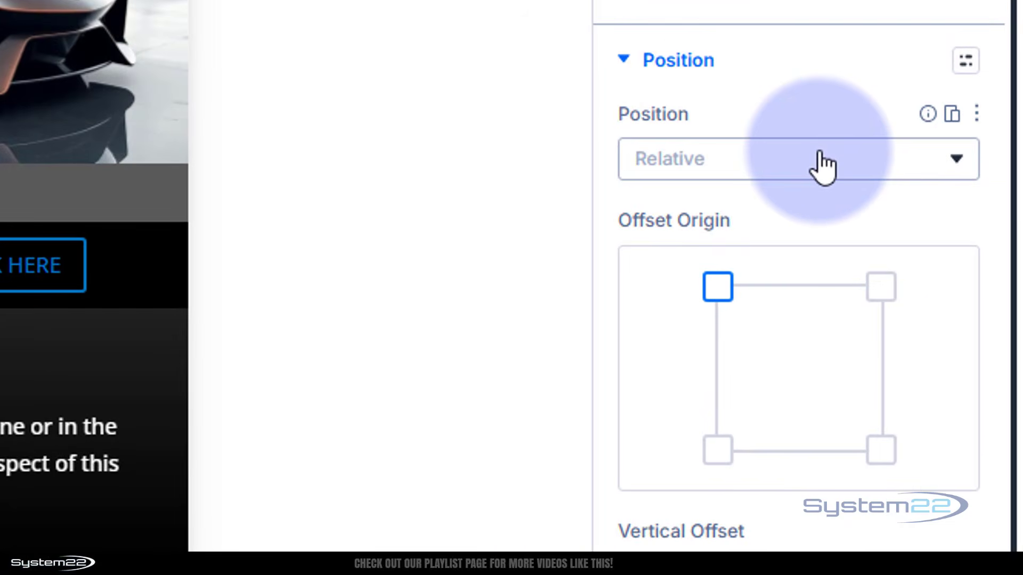
left_click(952, 384)
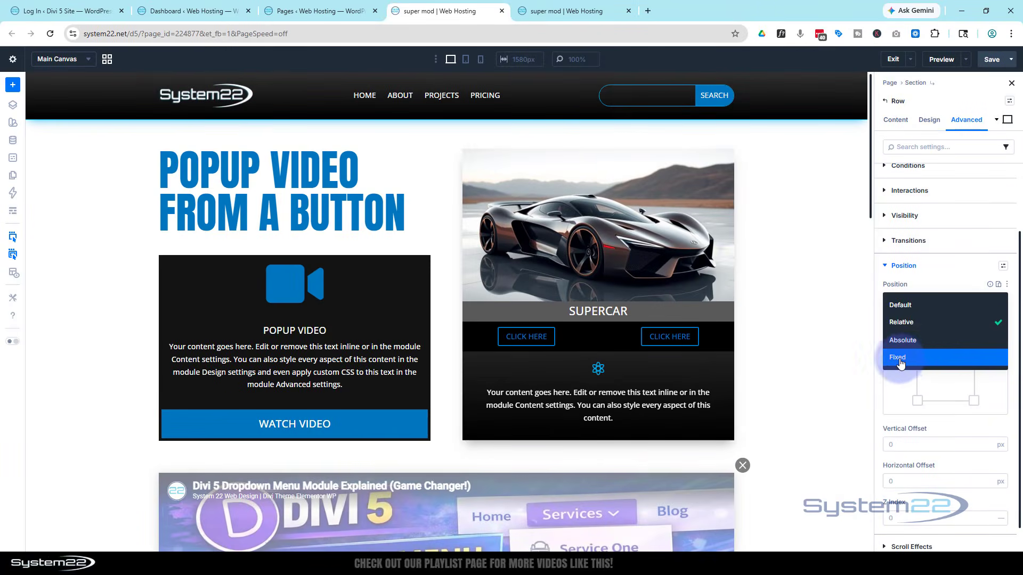
left_click(934, 361)
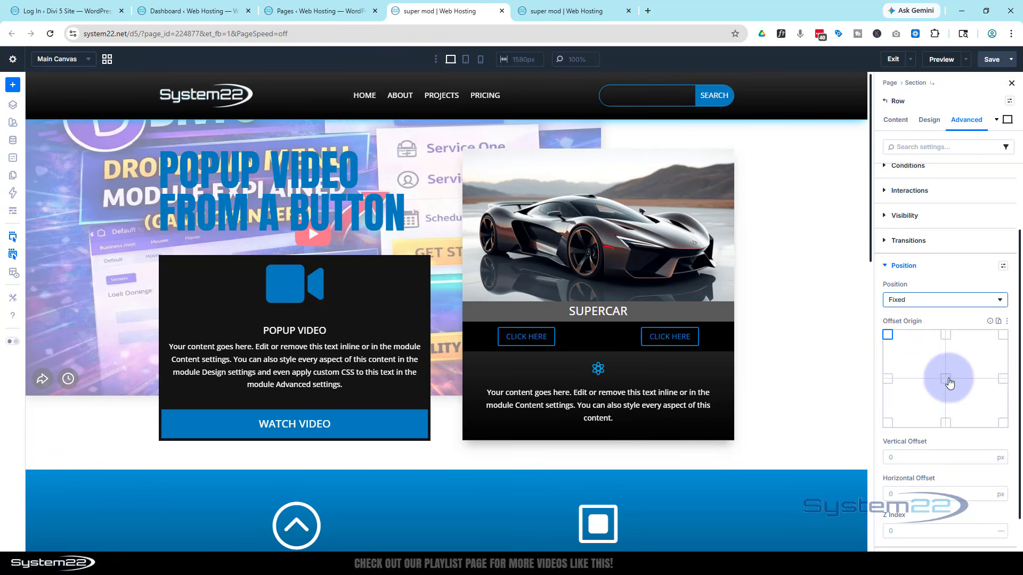
left_click(945, 378)
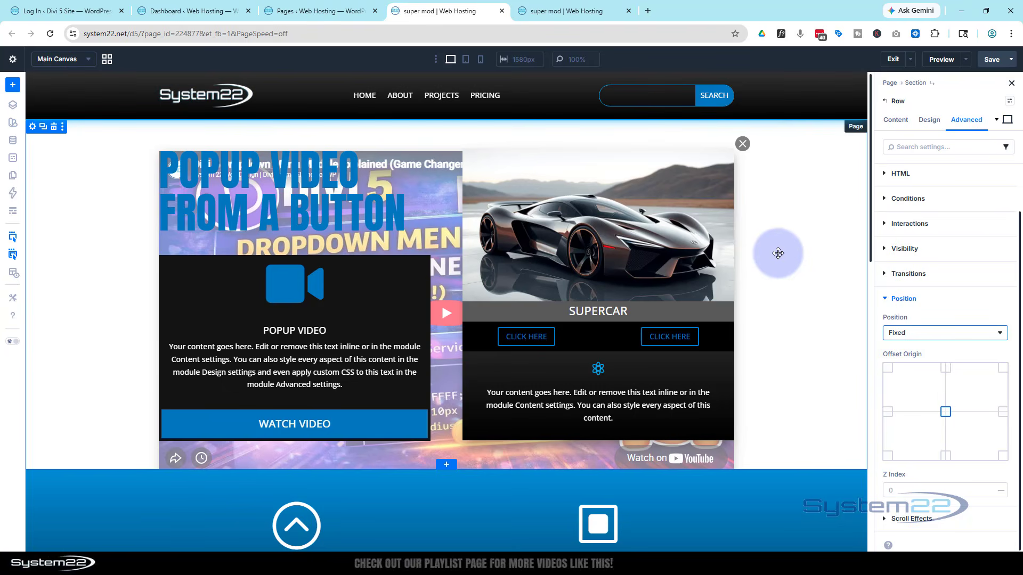
scroll(781, 223, "down", 3)
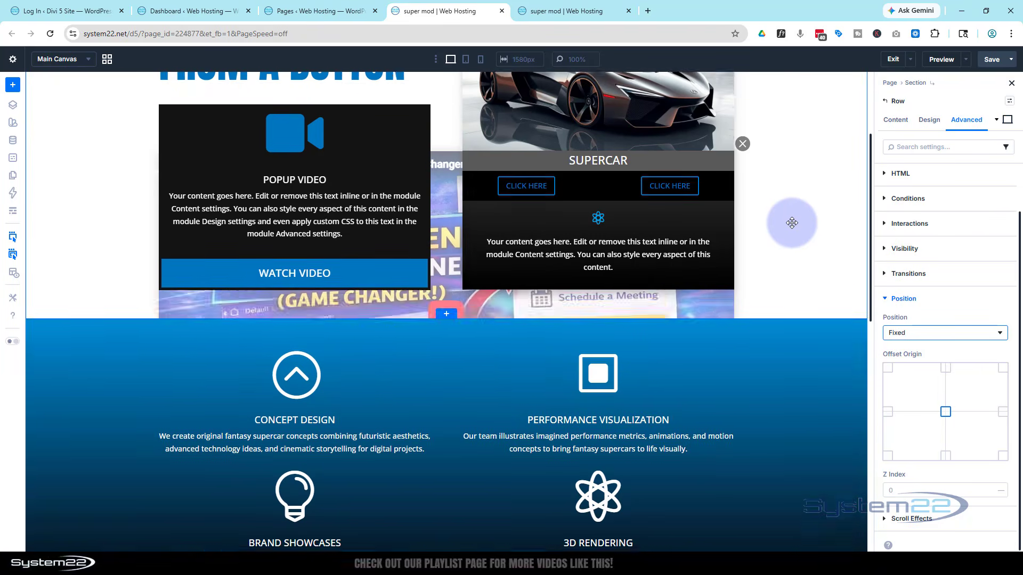
scroll(791, 222, "up", 3)
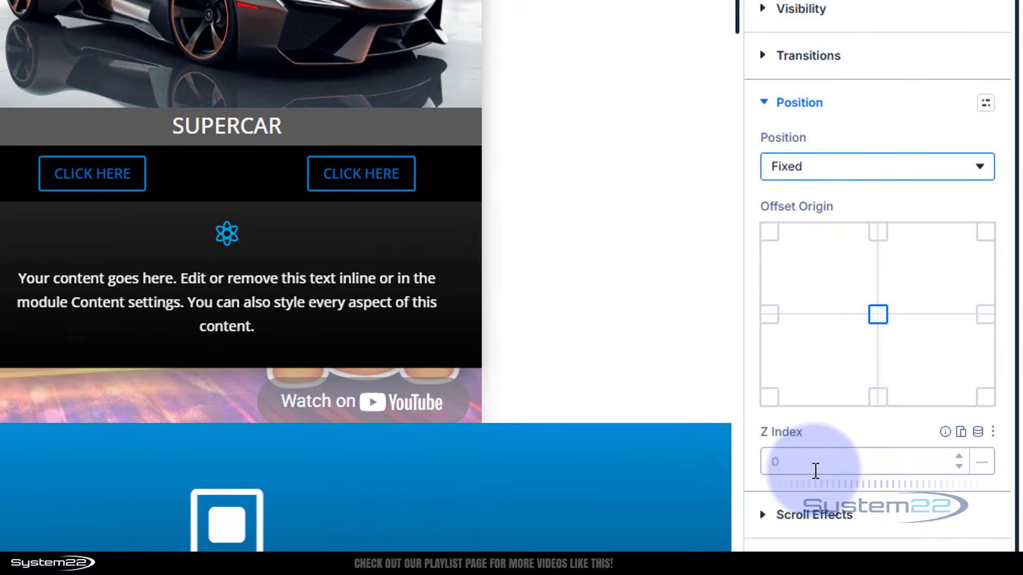
Set the video row's Z Index to 9999
left_click(912, 491)
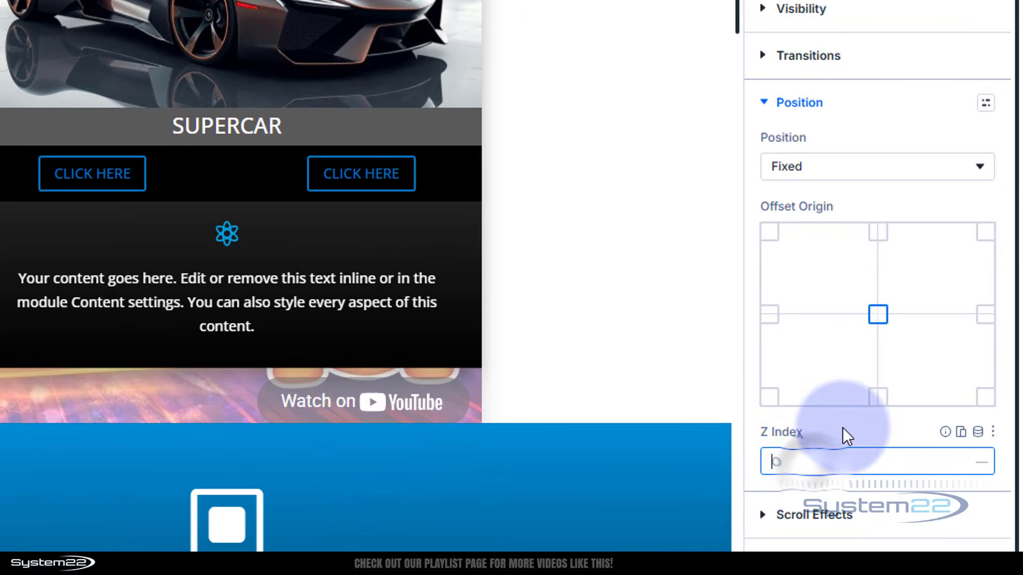
type("99")
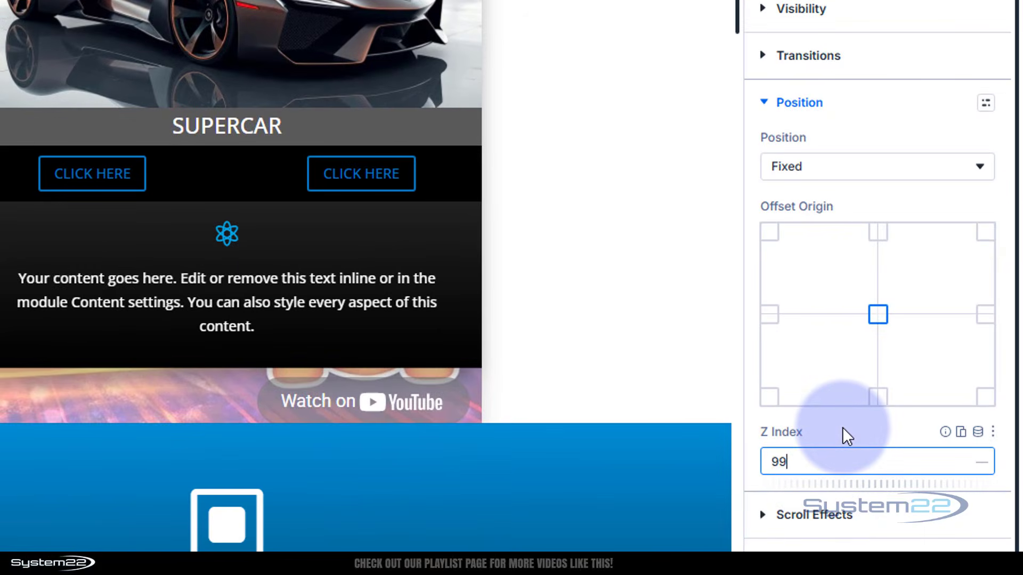
type("99")
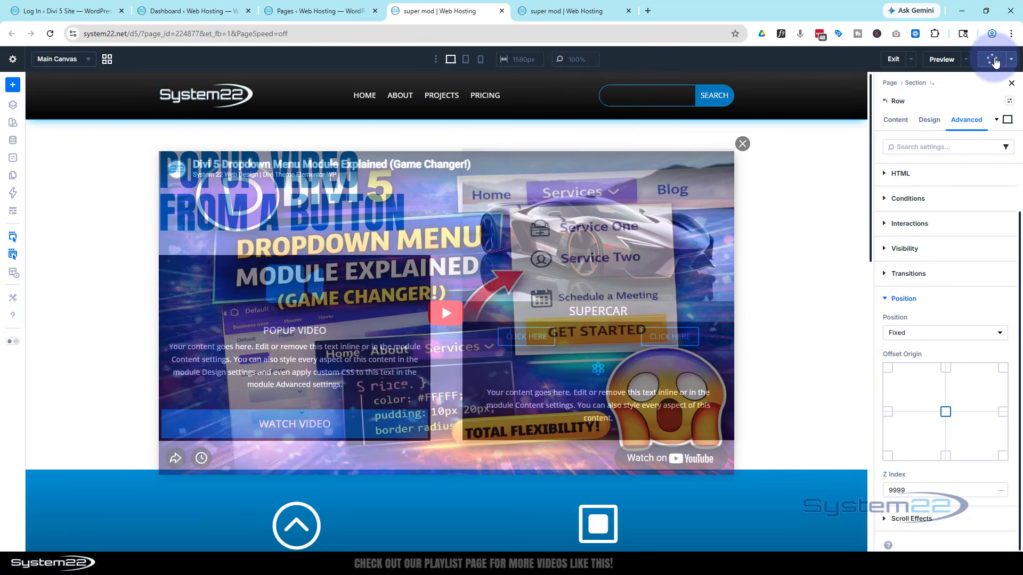
Close the old preview tab and open a fresh front-end preview of the saved page
left_click(629, 11)
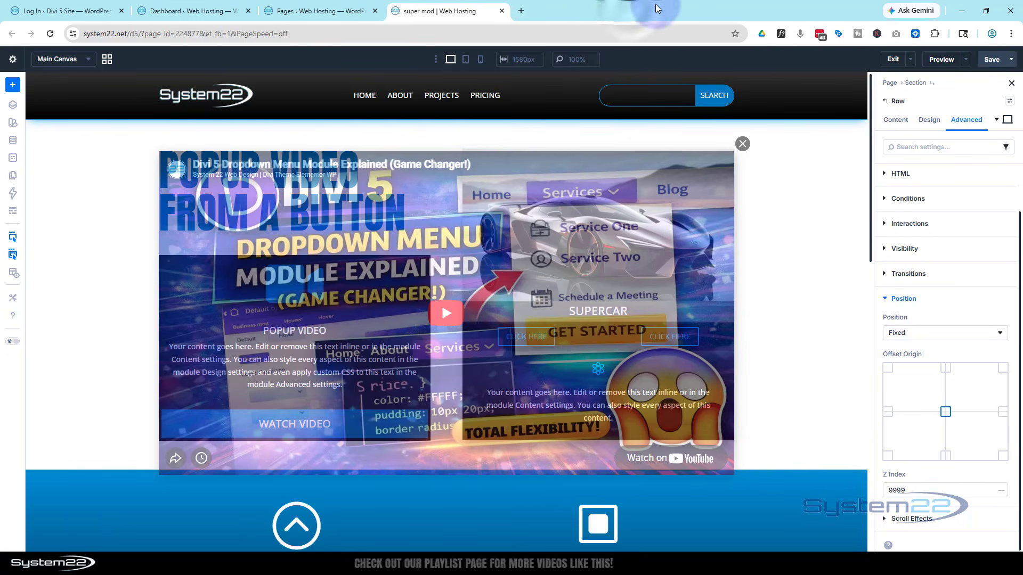
left_click(966, 57)
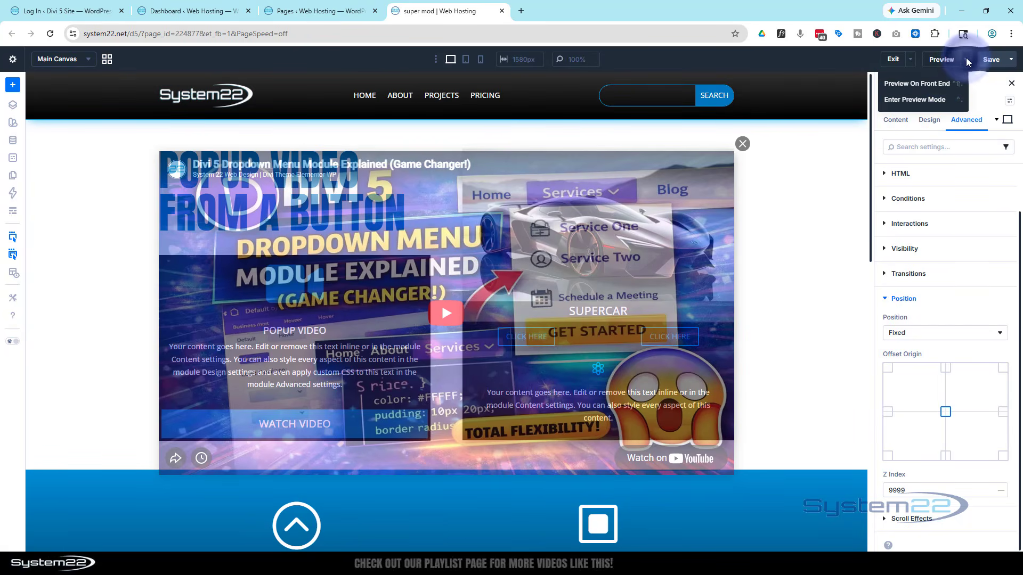
left_click(942, 85)
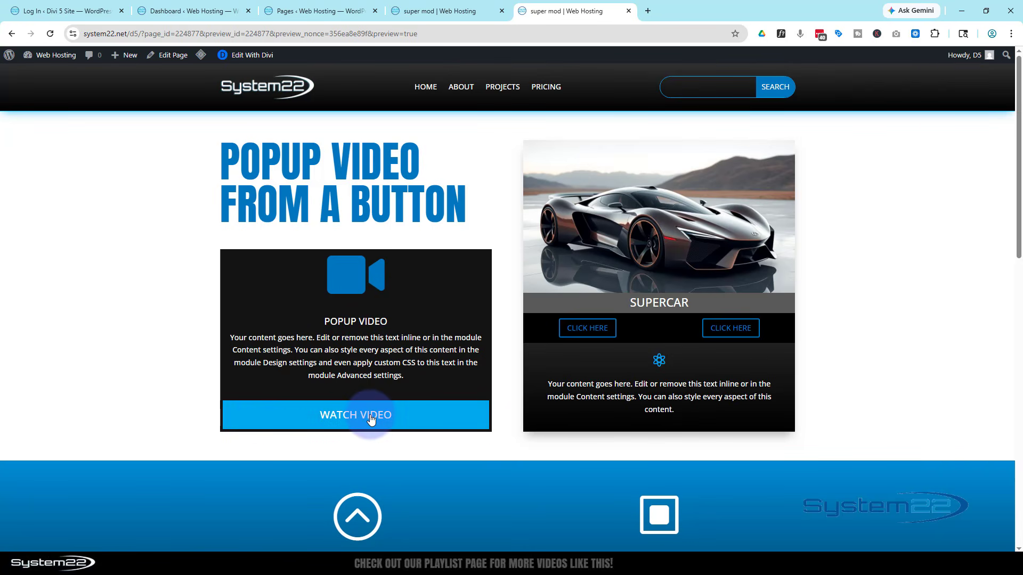
Test the popup by opening it with Watch Video, playing and skipping ahead in the video, and closing it with the icon
left_click(371, 420)
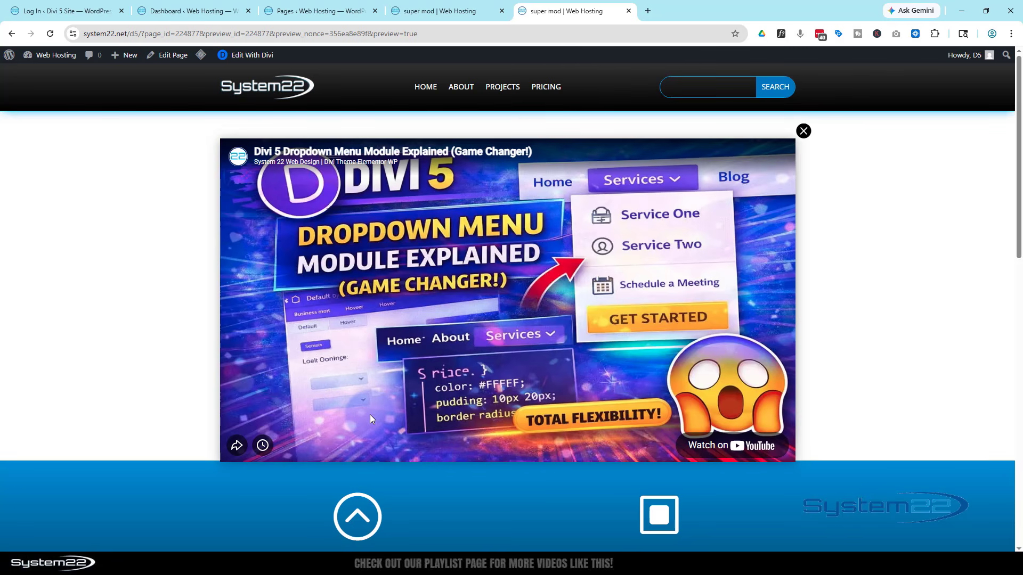
left_click(504, 302)
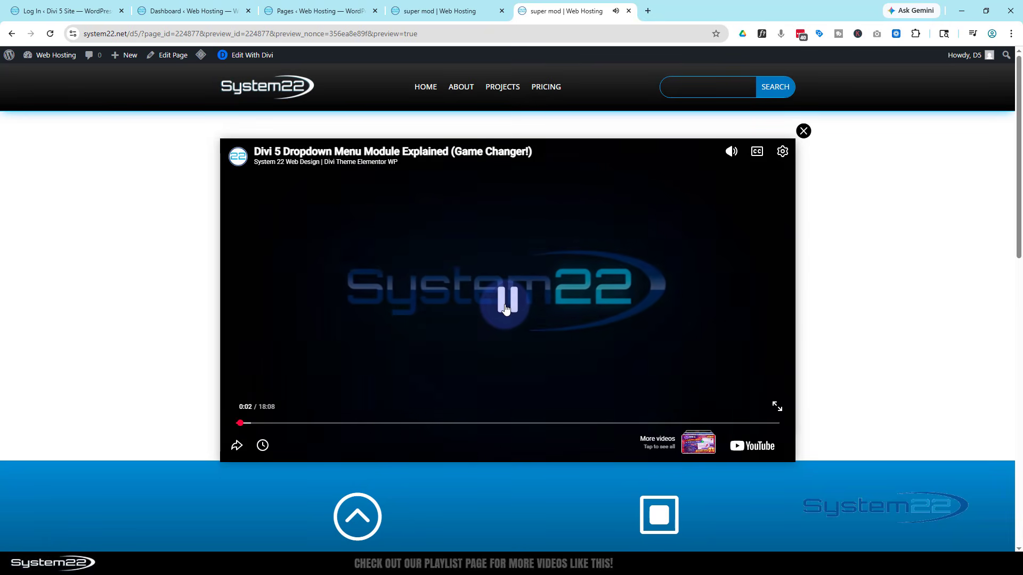
left_click(378, 429)
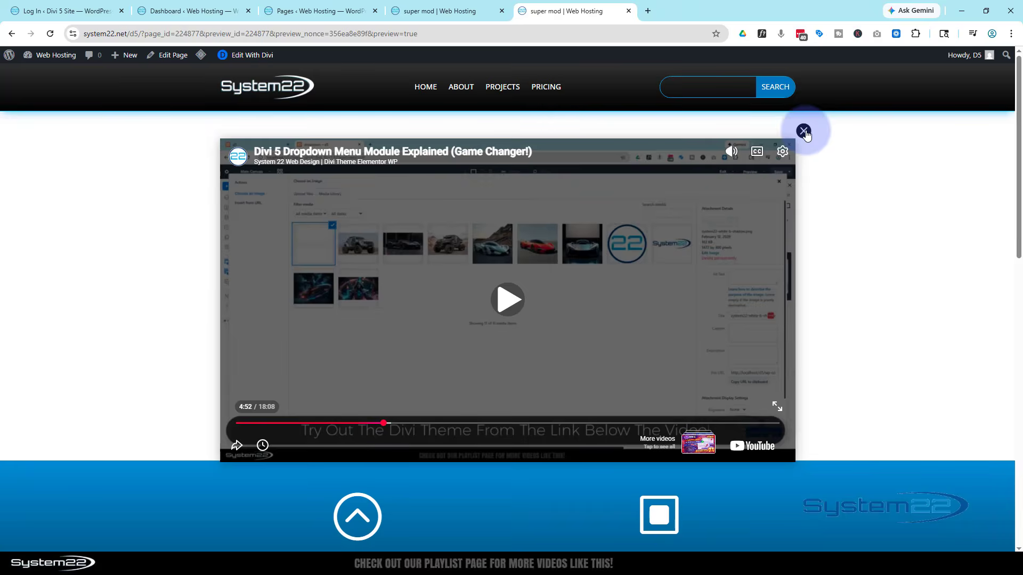
left_click(803, 131)
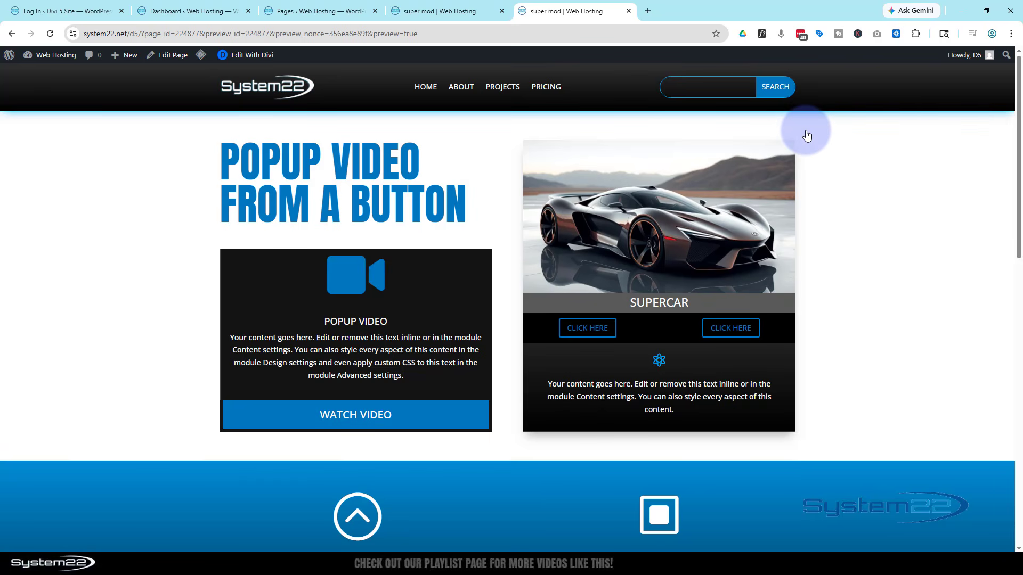
Toggle the video popup open and closed twice more using the Watch Video button and the close icon
left_click(400, 417)
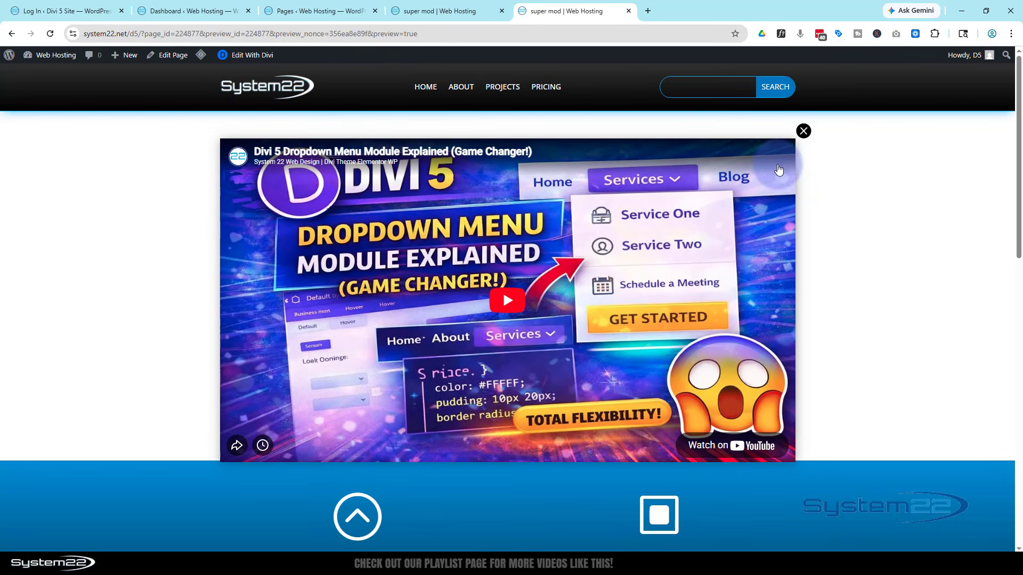
left_click(808, 138)
left_click(803, 132)
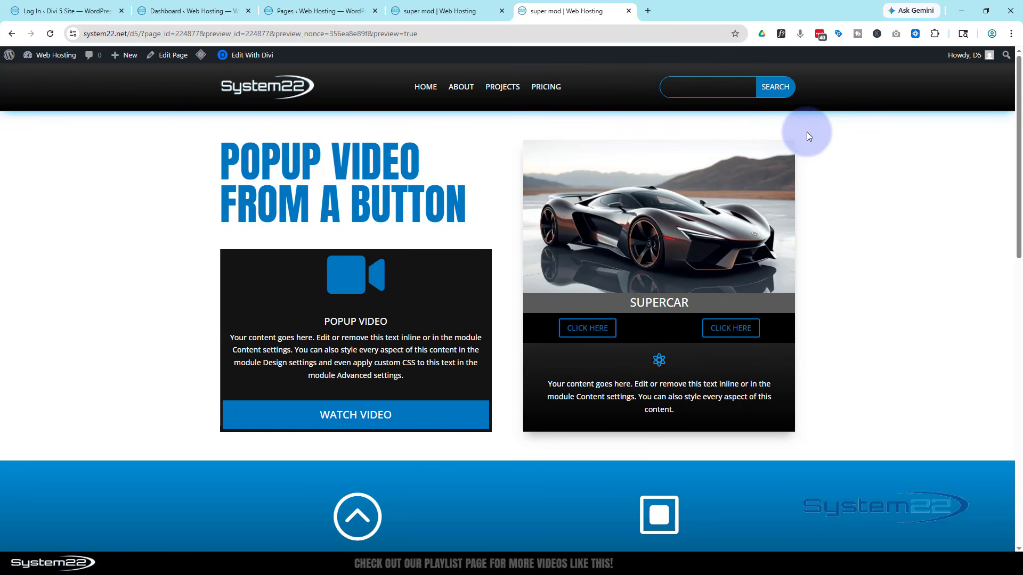
left_click(434, 418)
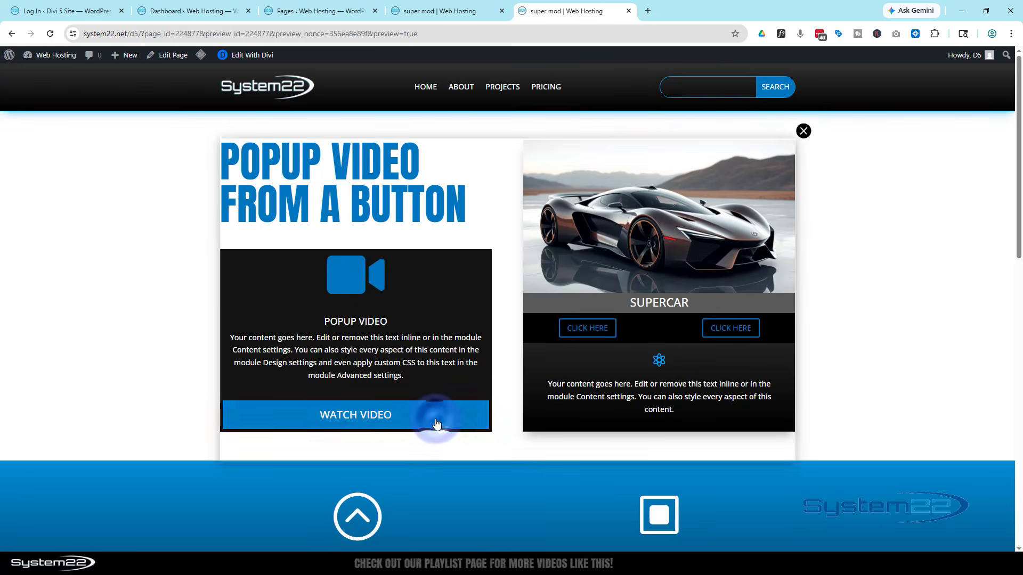
left_click(804, 132)
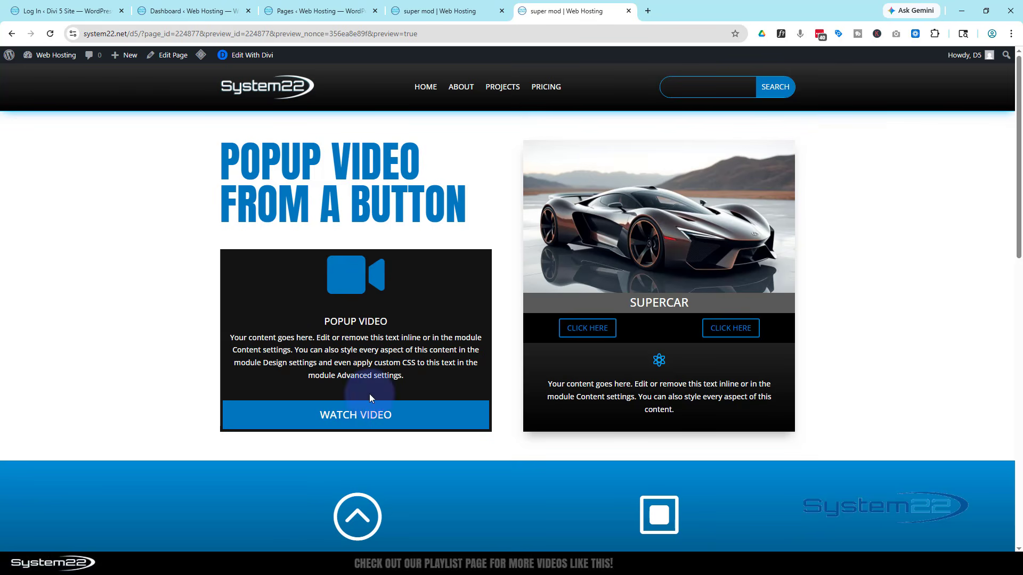
Retest the popup by opening it with Watch Video, playing the video and closing the popup, and reopening and closing it once more
left_click(299, 425)
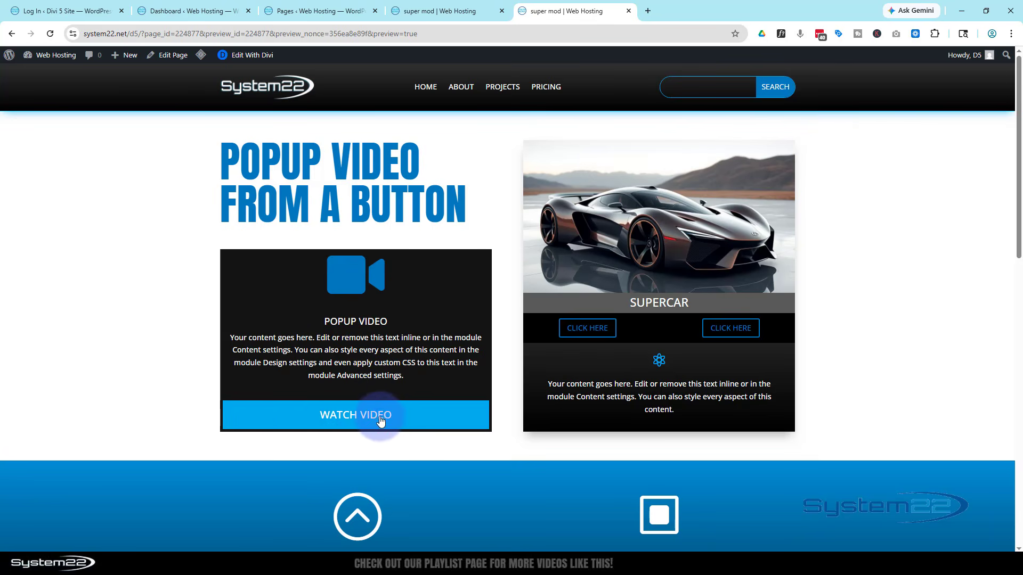
left_click(376, 417)
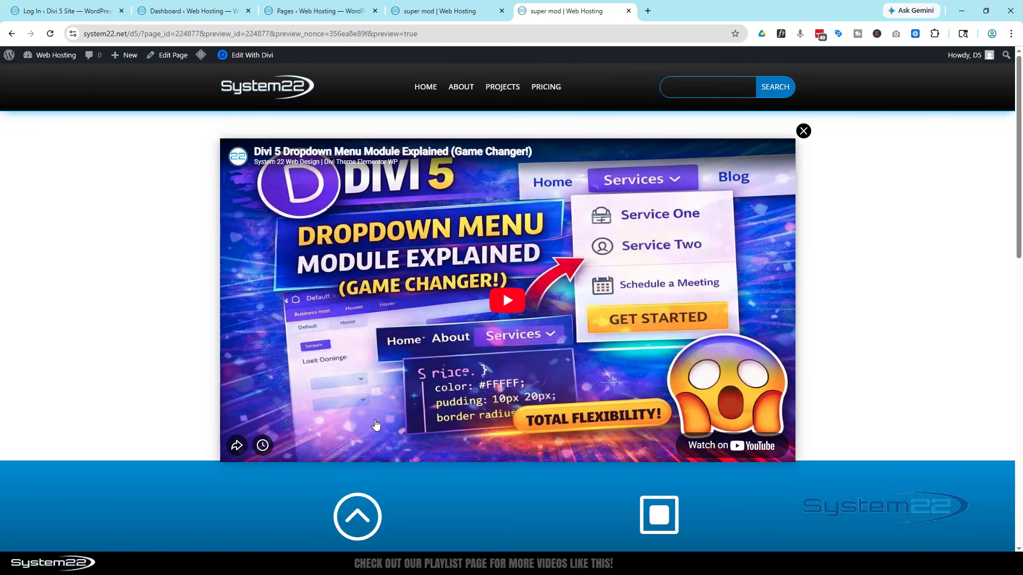
left_click(512, 301)
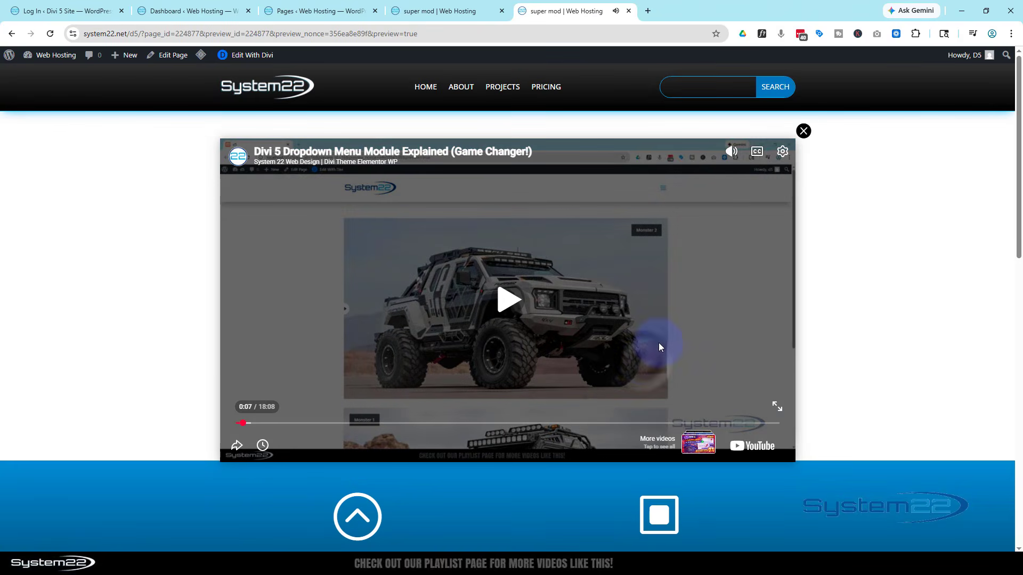
left_click(802, 130)
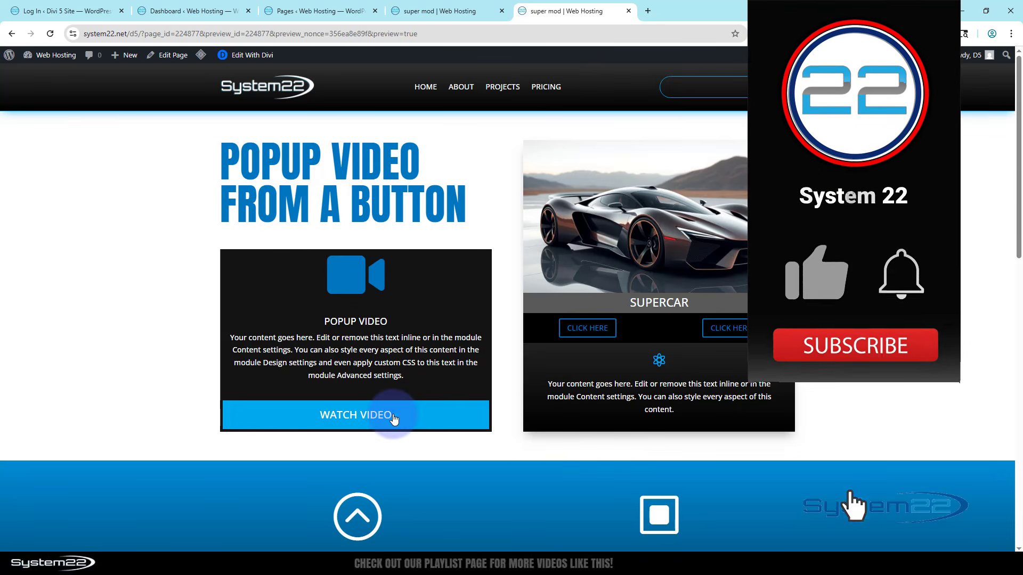
left_click(393, 419)
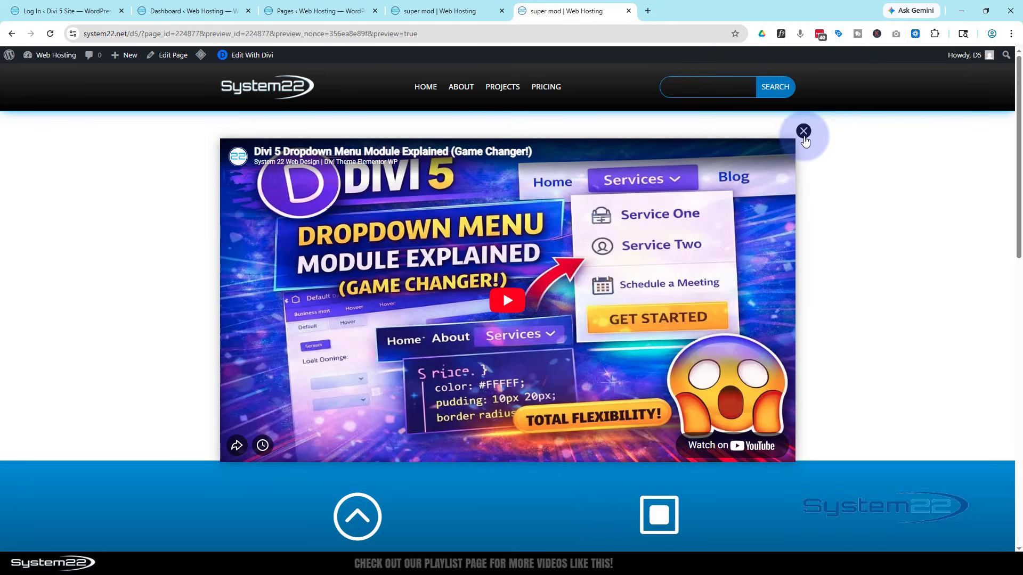
left_click(803, 132)
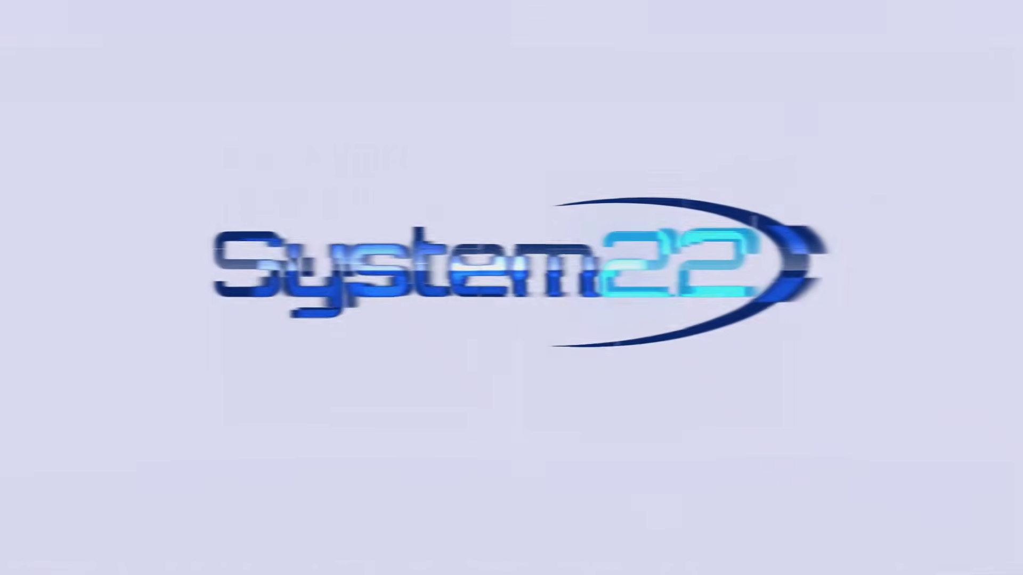